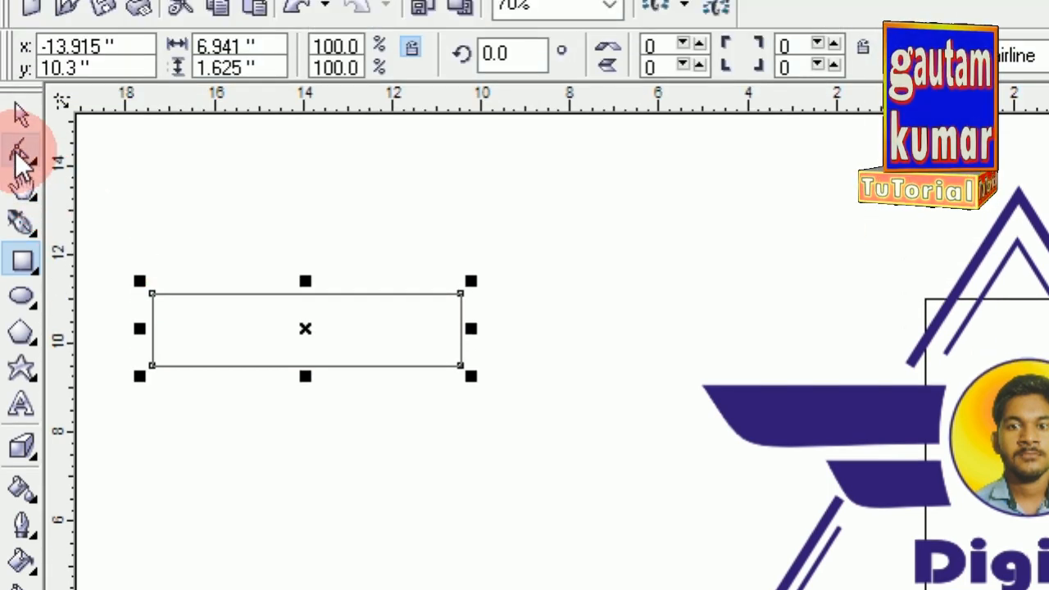
# Step: Convert the drawn rectangle to curves so its nodes can be edited freely
pyautogui.click(21, 156)
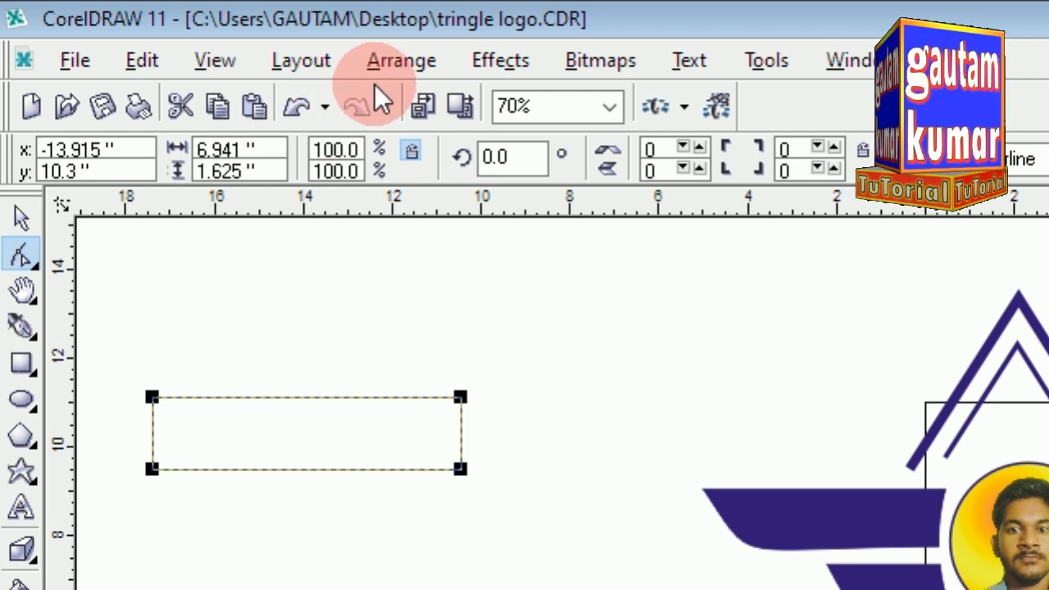
pyautogui.click(382, 64)
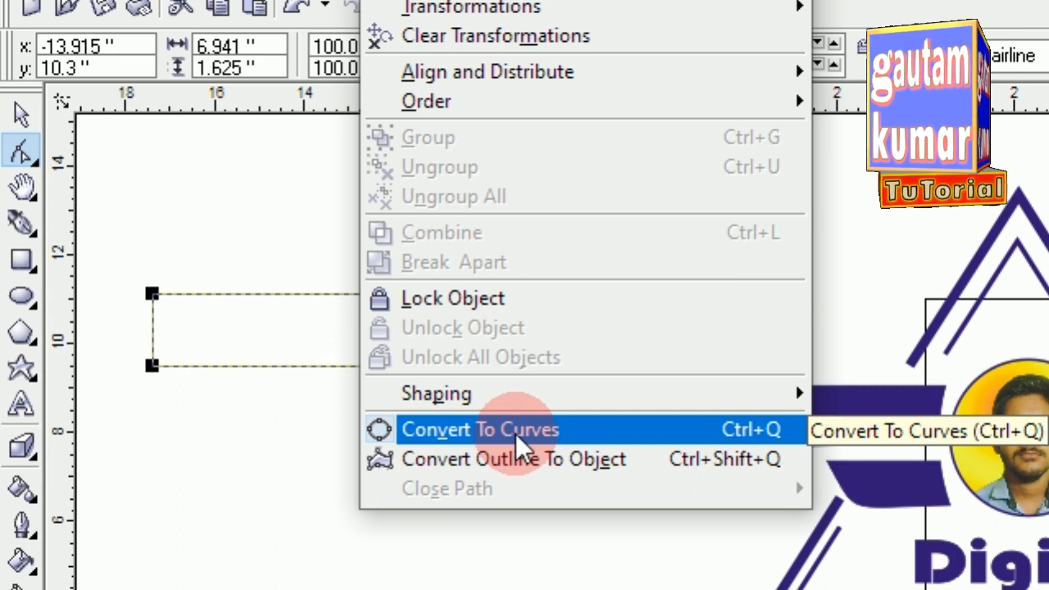
pyautogui.click(516, 434)
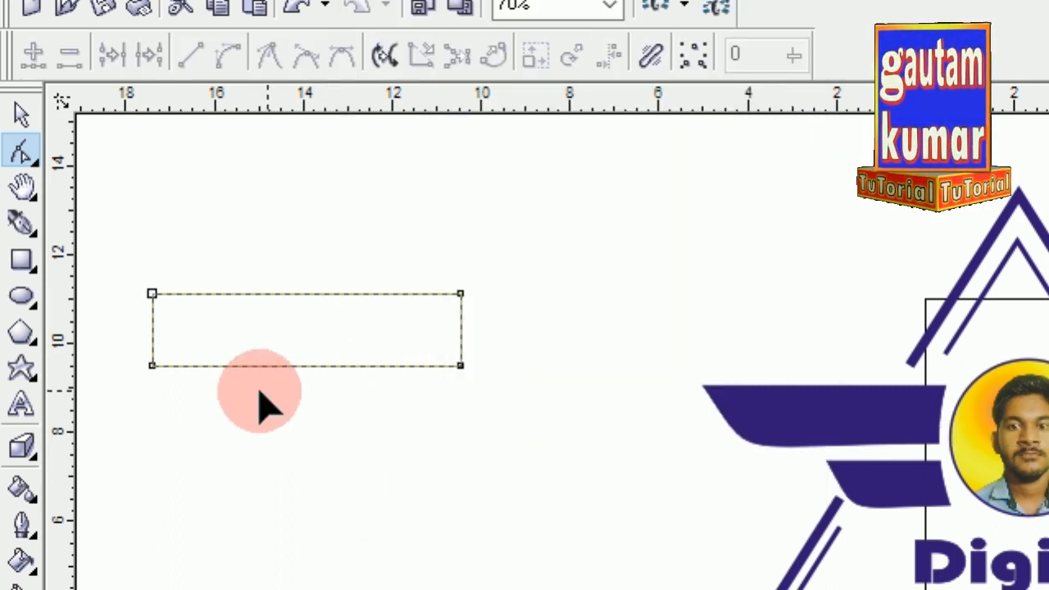
# Step: Convert the rectangle's bottom edge from line to curve and delete its lower-left corner node
pyautogui.click(152, 366)
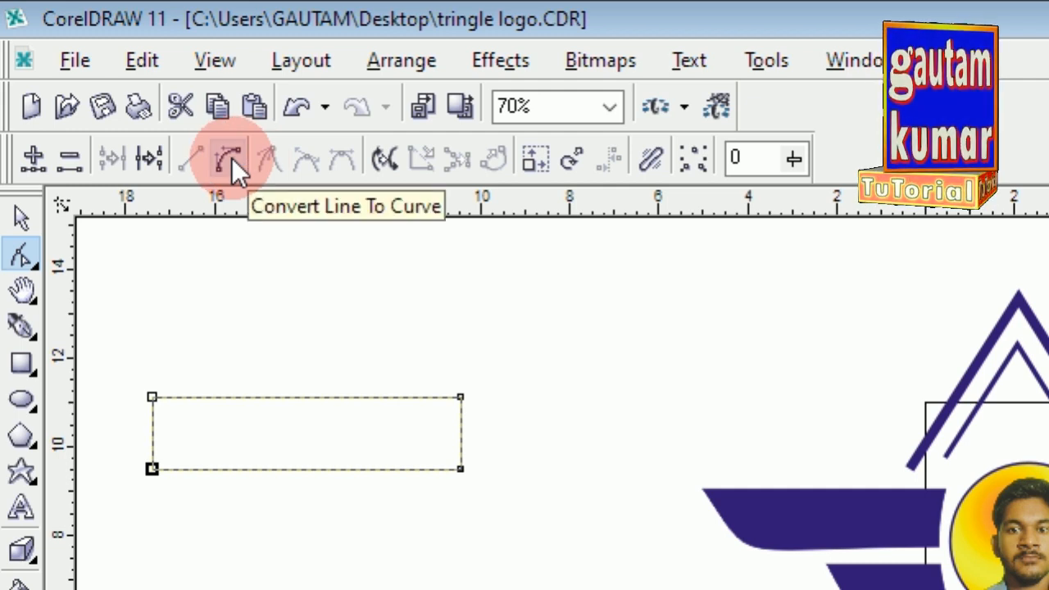
pyautogui.click(232, 159)
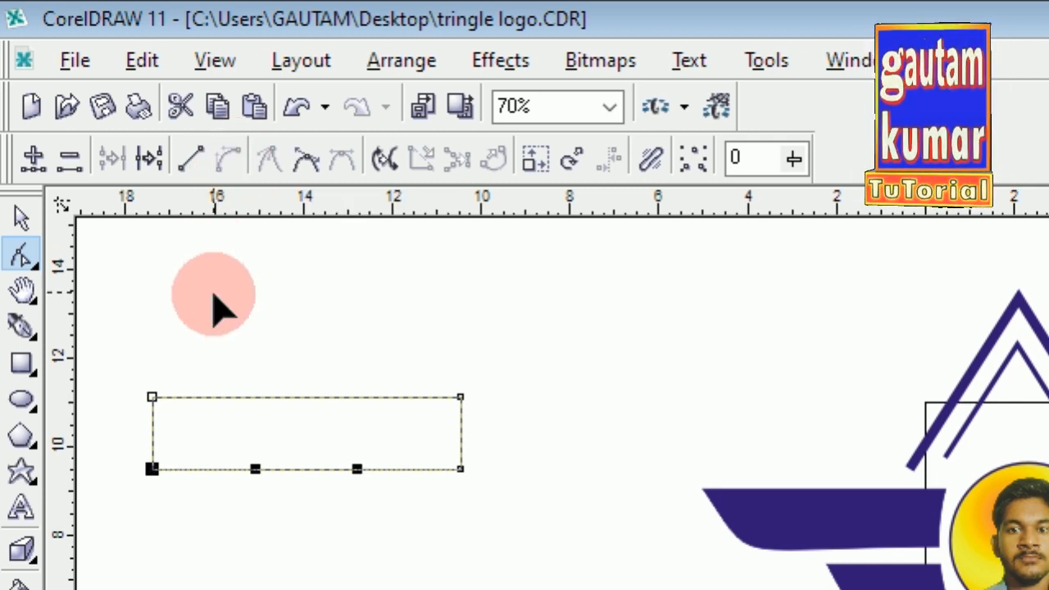
pyautogui.click(213, 338)
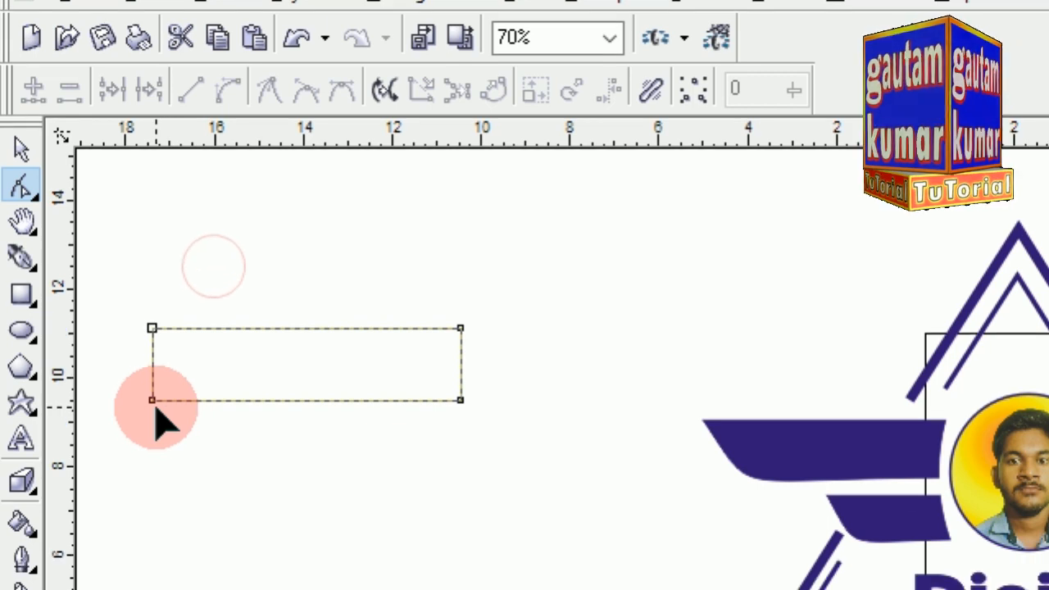
pyautogui.click(152, 401)
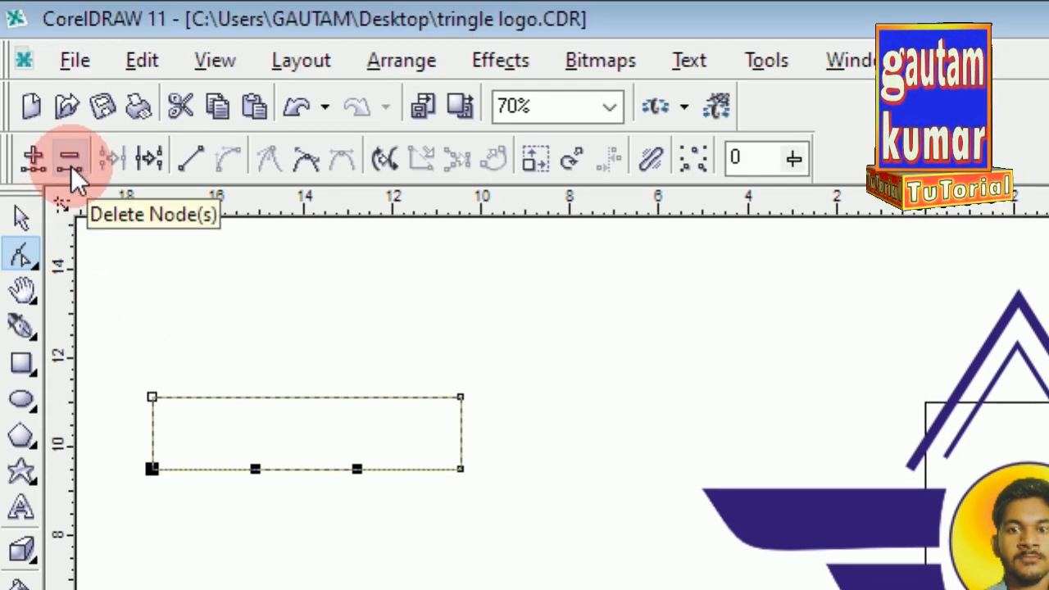
pyautogui.click(71, 166)
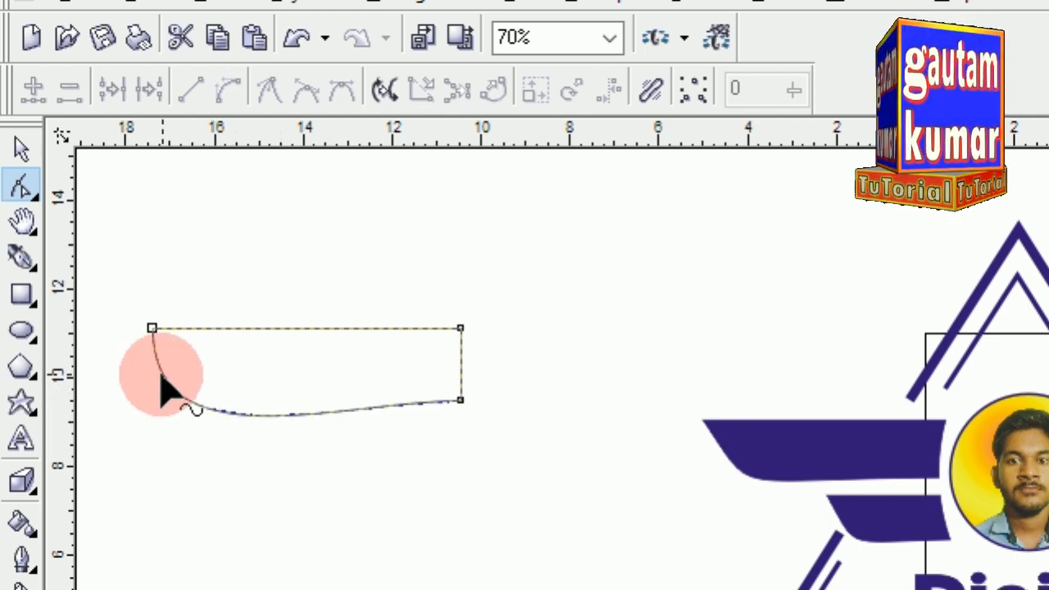
# Step: Adjust the lower curve's handles to form a slanted left end that rounds into a nearly straight bottom edge
pyautogui.click(461, 401)
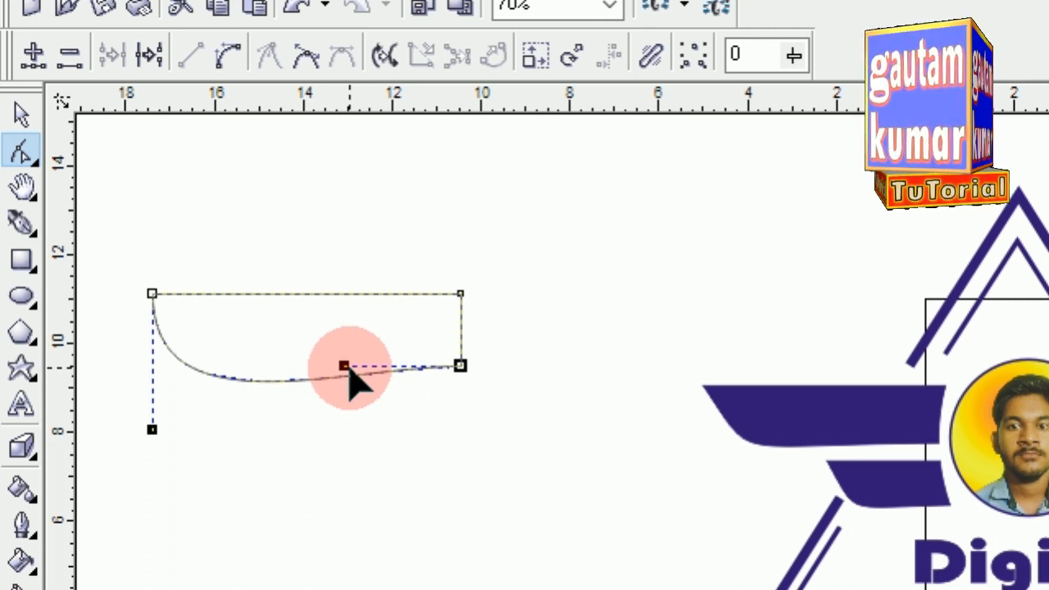
pyautogui.moveTo(343, 366); pyautogui.dragTo(236, 364)
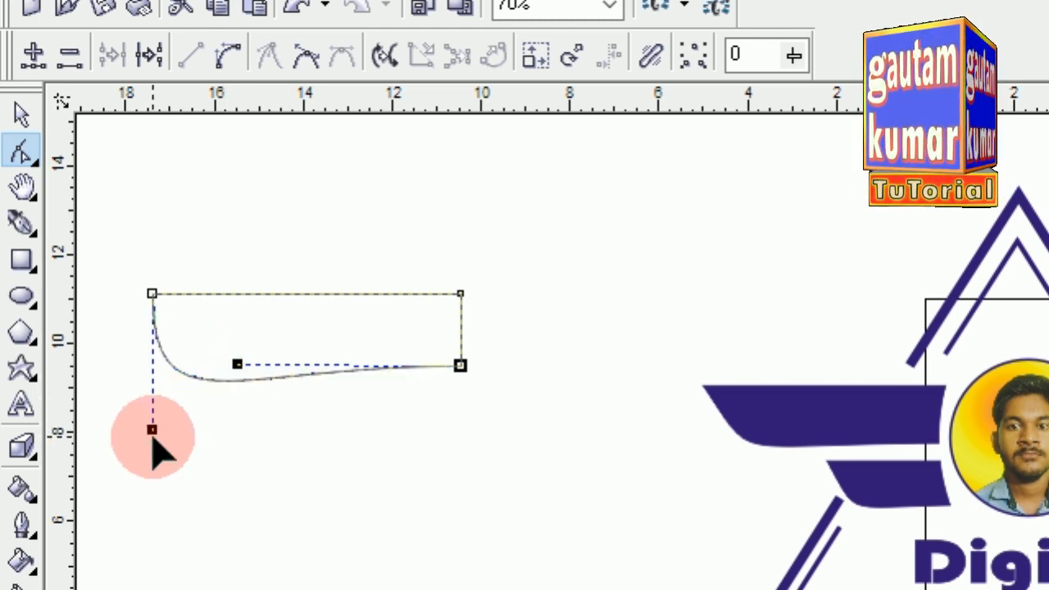
pyautogui.moveTo(153, 432); pyautogui.dragTo(189, 413)
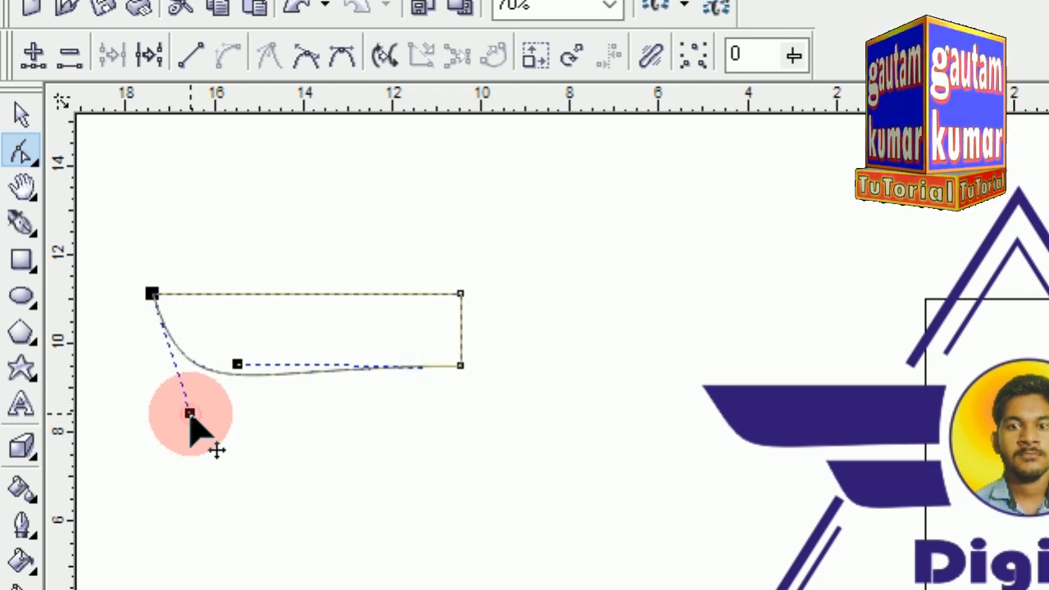
pyautogui.click(237, 365)
pyautogui.moveTo(237, 366); pyautogui.dragTo(236, 377)
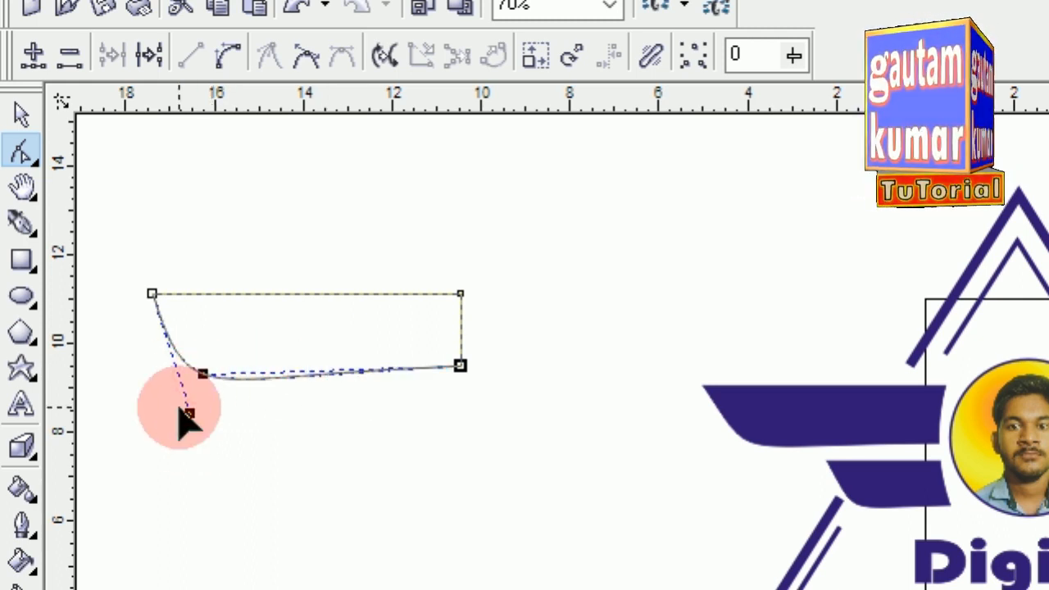
pyautogui.moveTo(189, 413)
pyautogui.mouseDown()
pyautogui.moveTo(212, 414)
pyautogui.moveTo(191, 416)
pyautogui.moveTo(192, 406)
pyautogui.mouseUp()
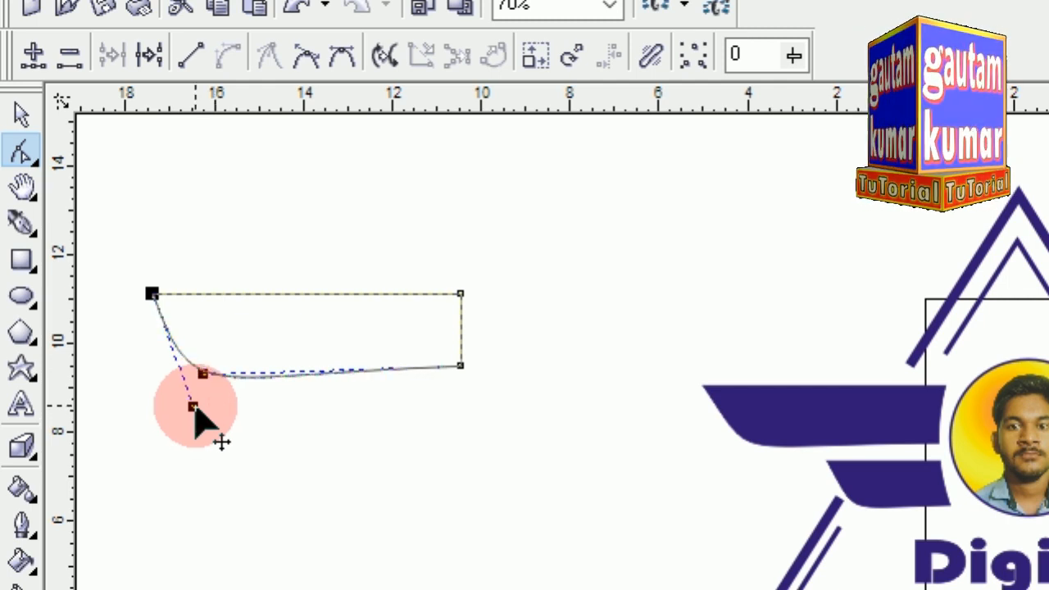
# Step: Lower the bottom-right node slightly and raise its curve handle to flatten the shape's bottom edge
pyautogui.click(459, 367)
pyautogui.moveTo(461, 371); pyautogui.dragTo(459, 377)
pyautogui.click(528, 387)
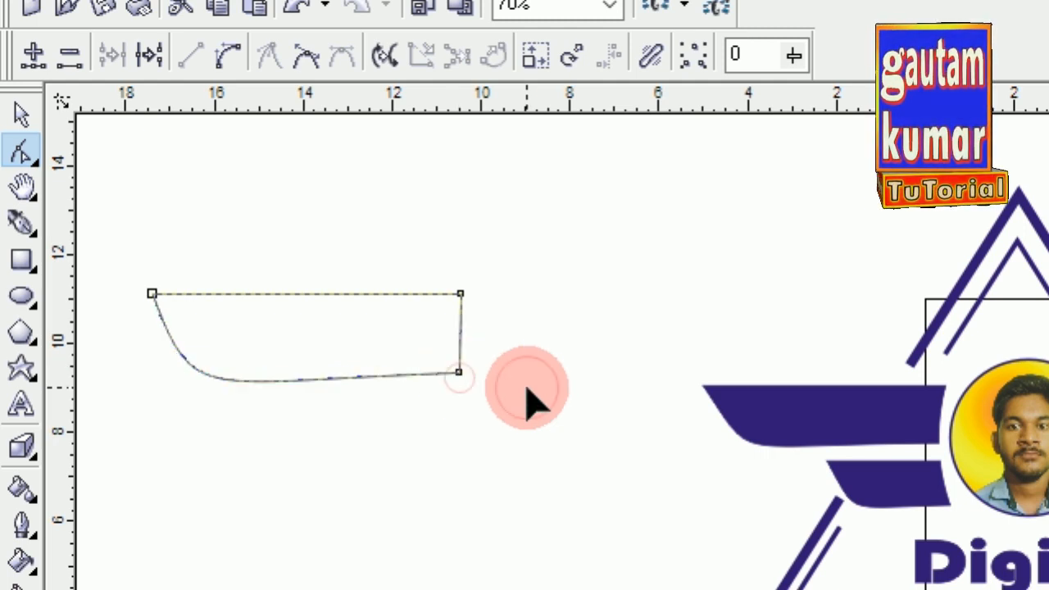
pyautogui.click(458, 373)
pyautogui.click(201, 380)
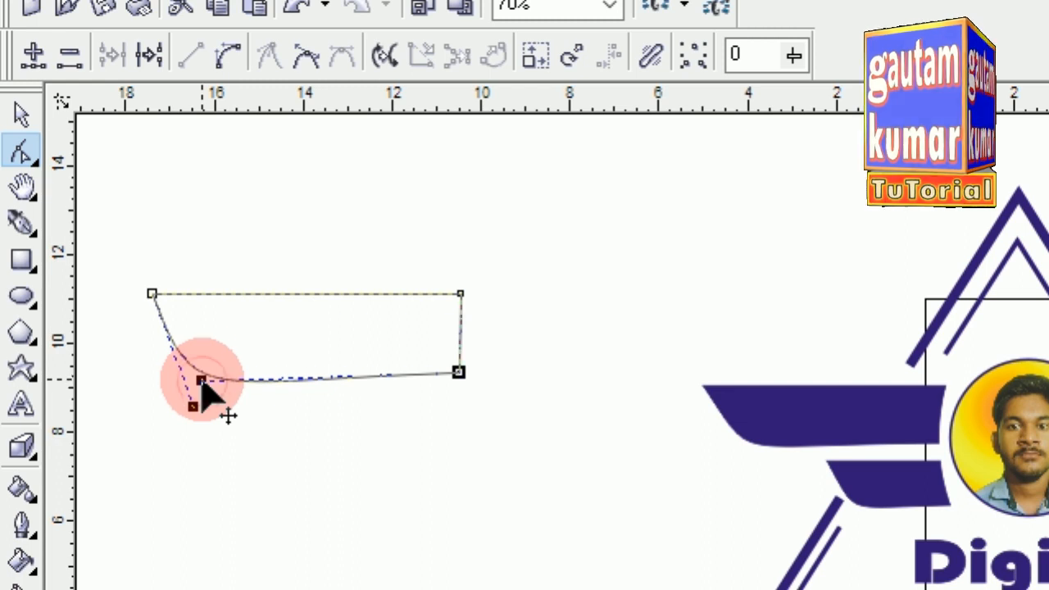
pyautogui.moveTo(200, 380); pyautogui.dragTo(200, 369)
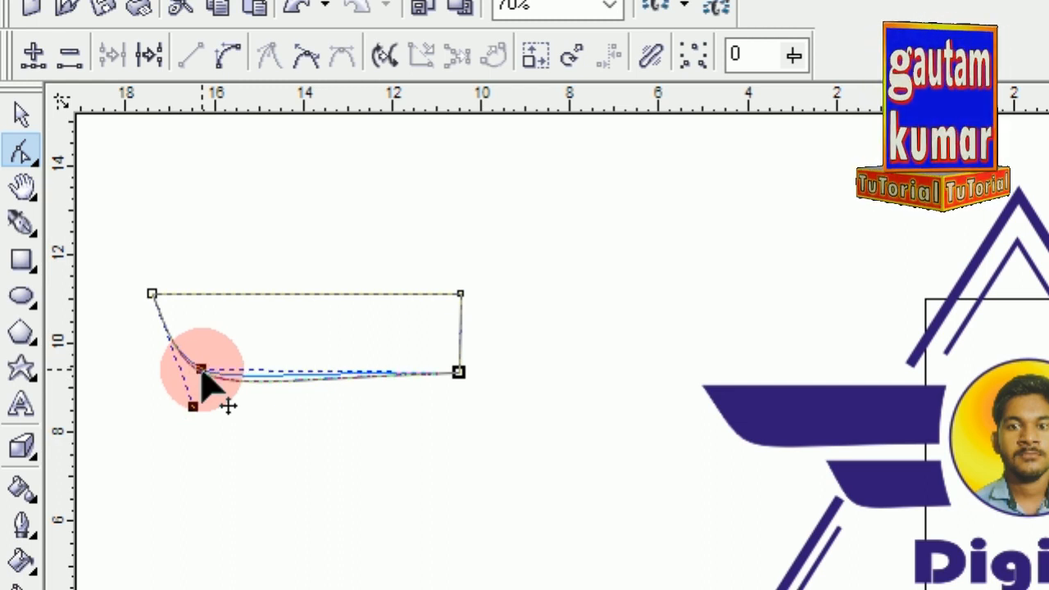
pyautogui.click(373, 417)
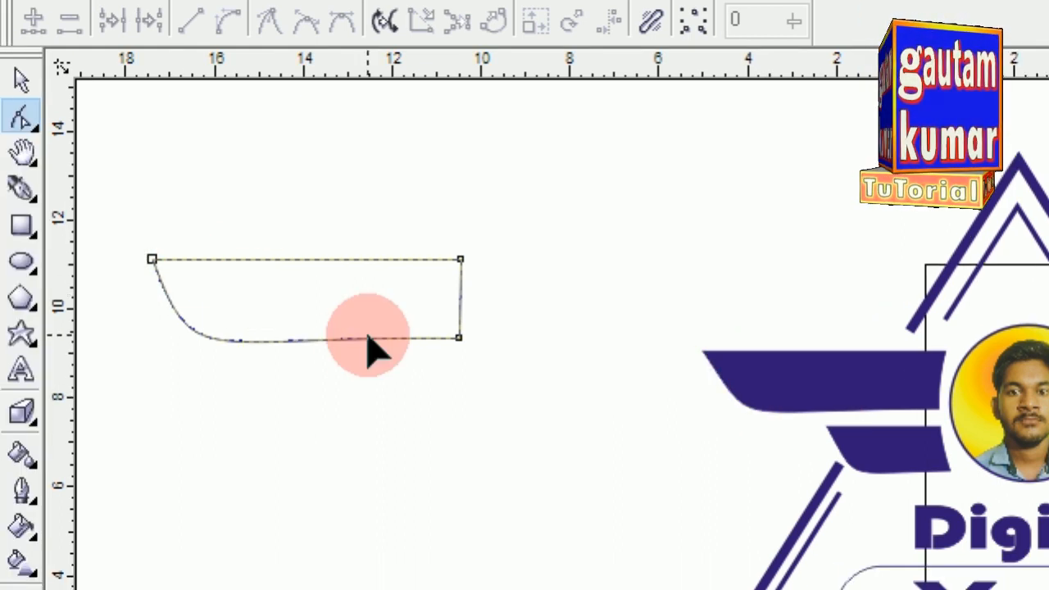
# Step: Stretch the wing shape from its right side to about 7.53 inches wide
pyautogui.click(21, 79)
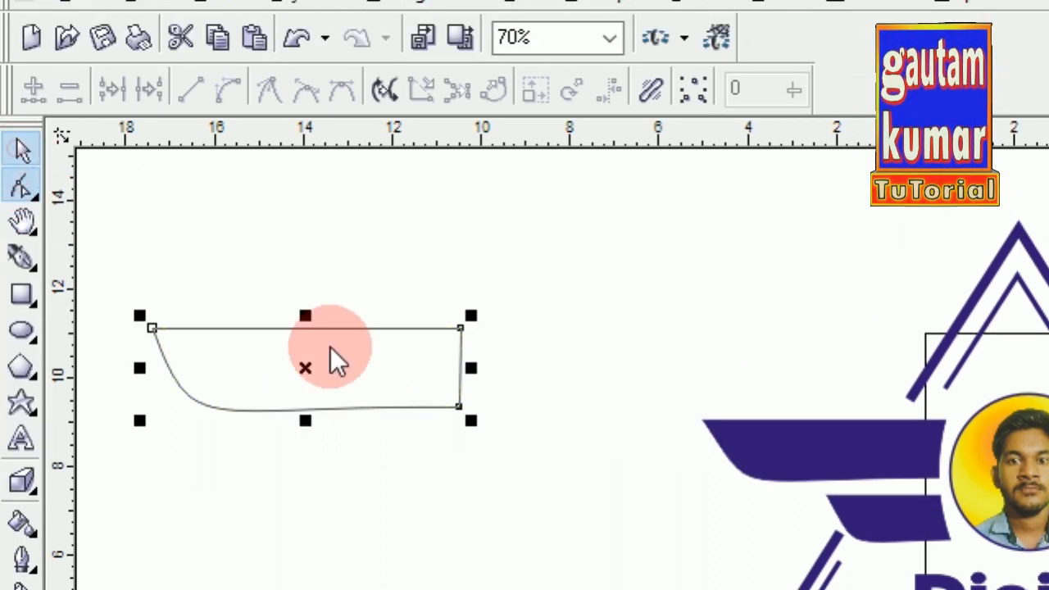
pyautogui.press('space')
pyautogui.moveTo(471, 373); pyautogui.dragTo(498, 374)
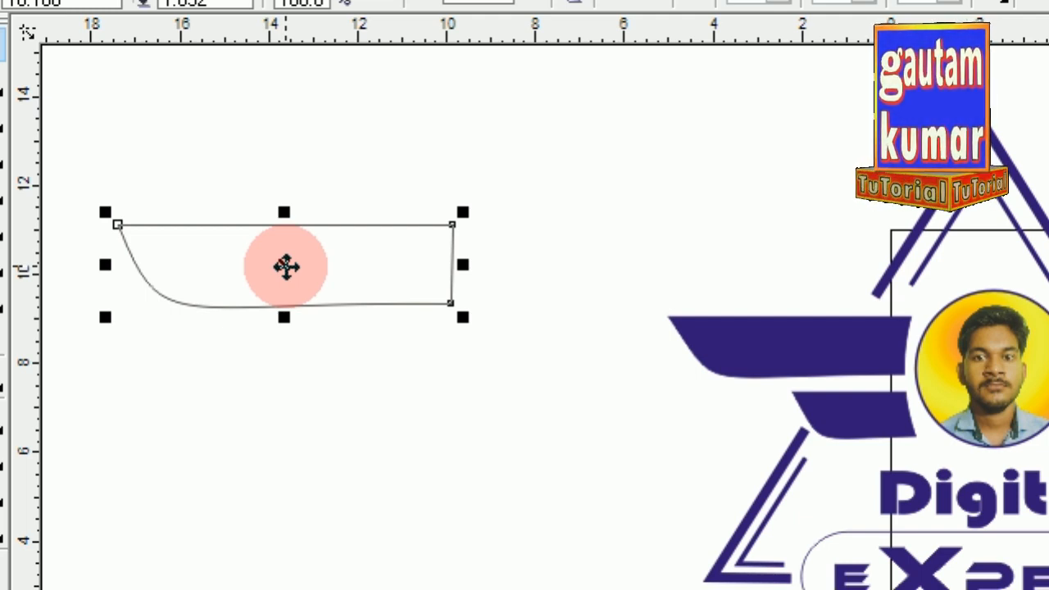
pyautogui.moveTo(286, 267); pyautogui.dragTo(286, 375)
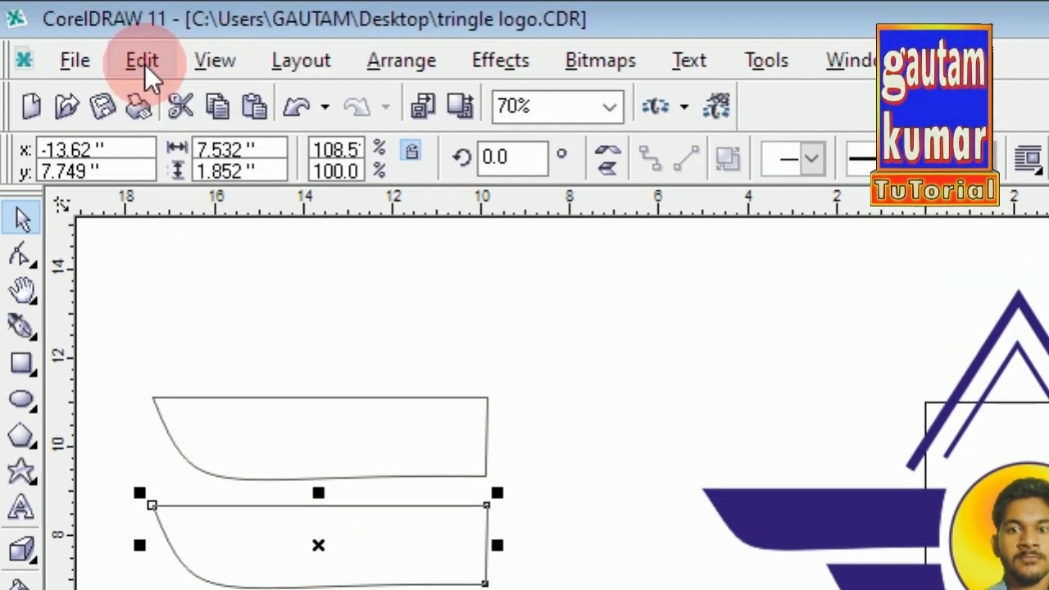
pyautogui.click(144, 61)
pyautogui.click(193, 324)
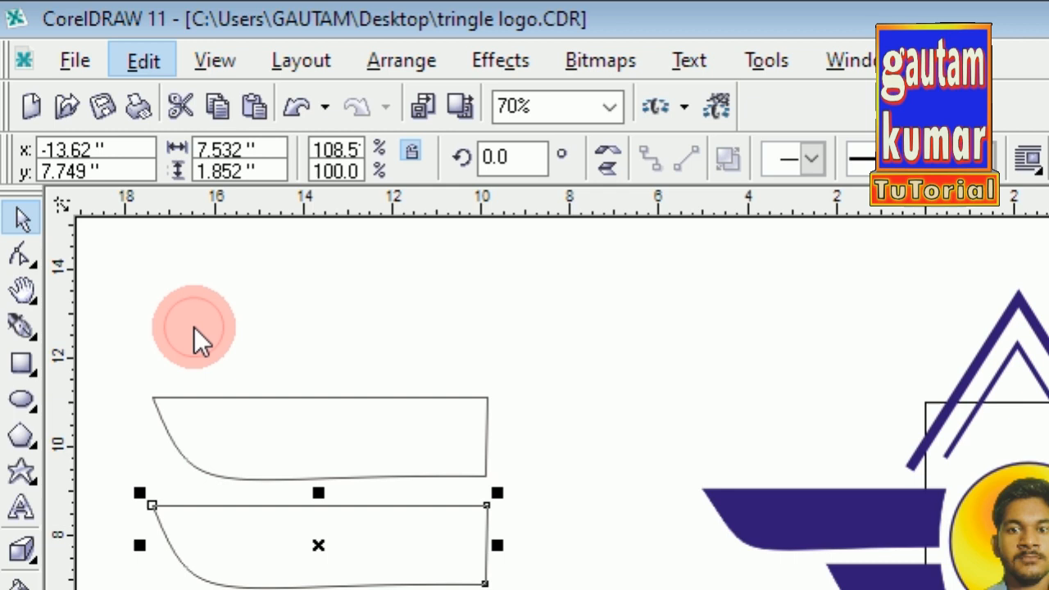
# Step: Duplicate the wing shape and place the copy just below the original, slightly offset to the right
pyautogui.click(279, 408)
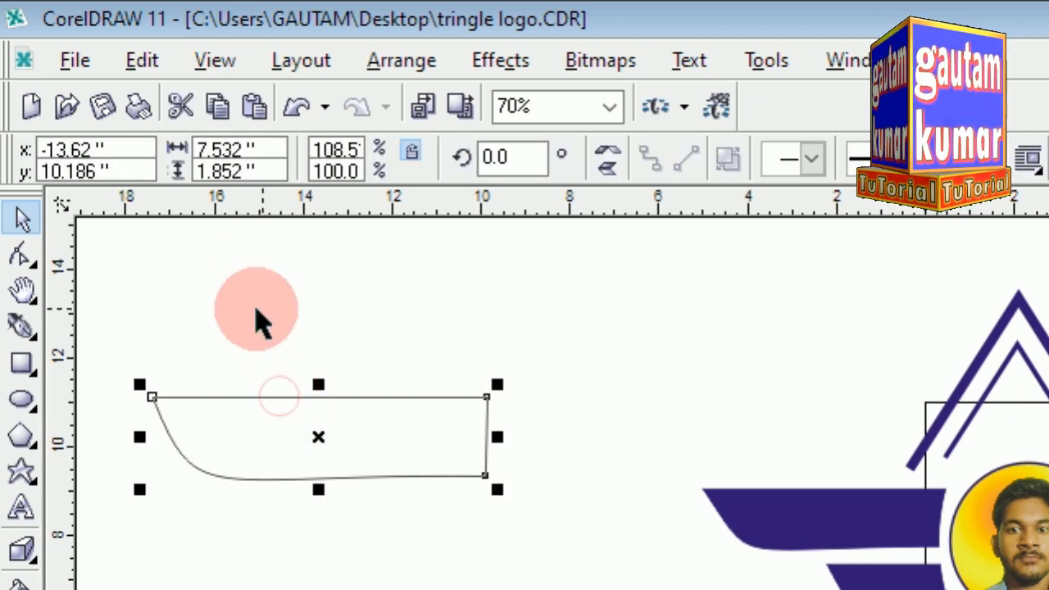
pyautogui.click(143, 63)
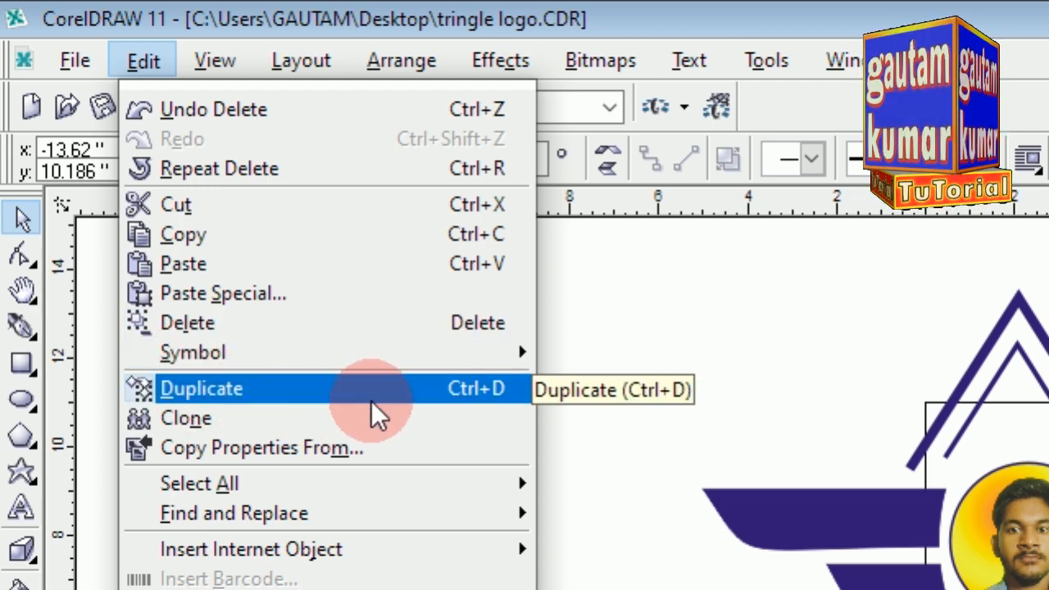
pyautogui.click(467, 397)
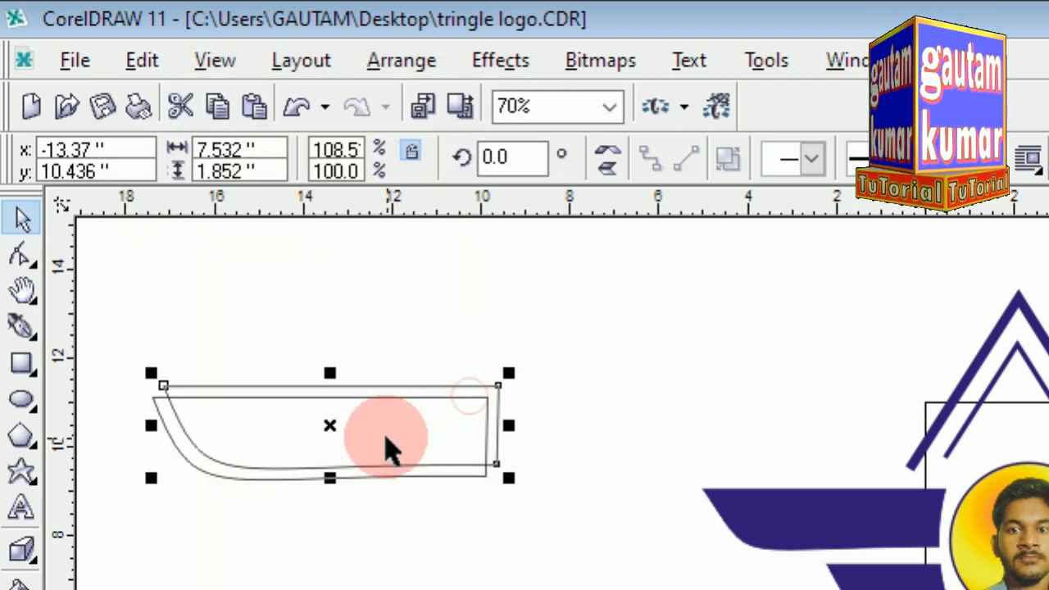
pyautogui.moveTo(330, 428); pyautogui.dragTo(332, 513)
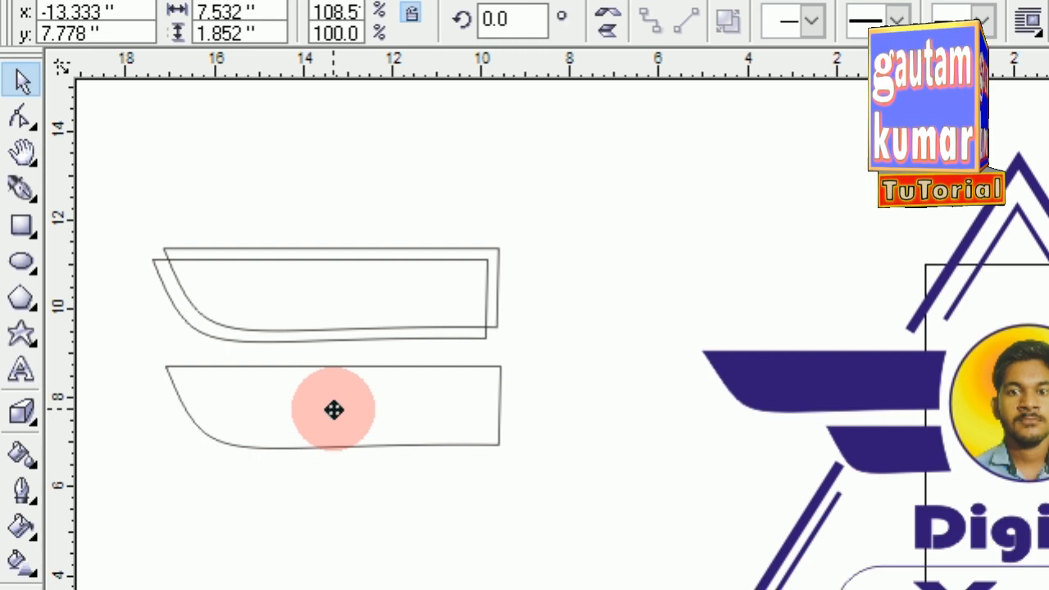
pyautogui.moveTo(334, 410); pyautogui.dragTo(343, 410)
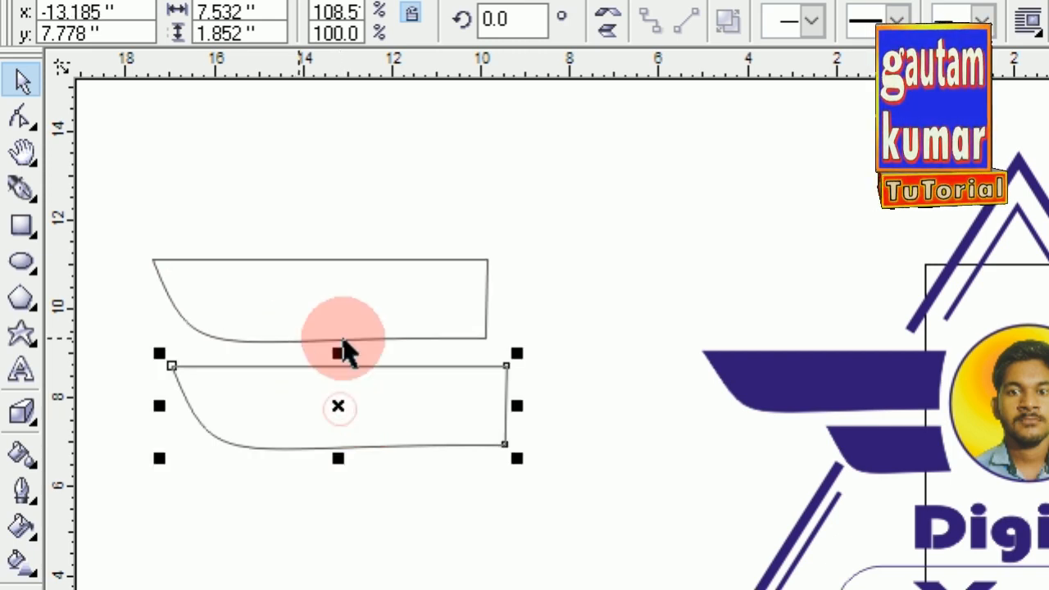
# Step: Reduce the lower wing to about 75% of its height and shorten it from the left to about 4.5 inches wide
pyautogui.moveTo(339, 463); pyautogui.dragTo(339, 410)
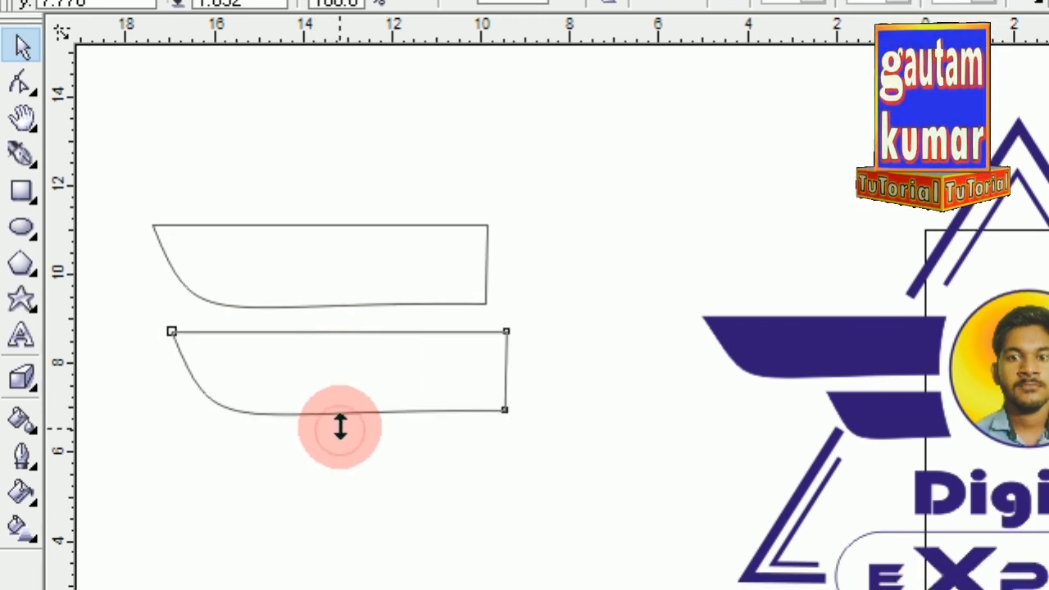
pyautogui.moveTo(163, 360); pyautogui.dragTo(301, 358)
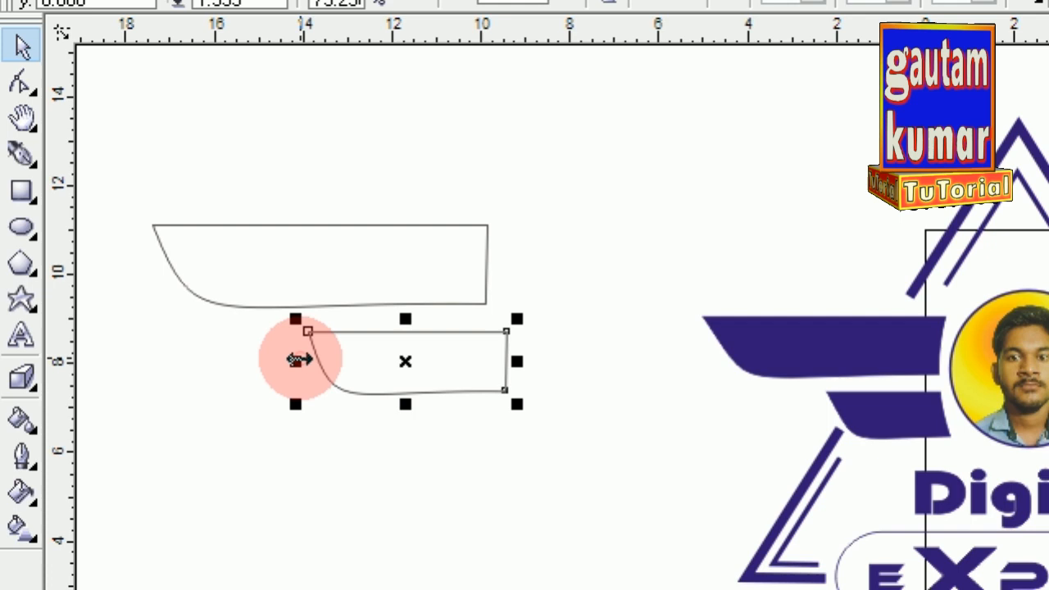
pyautogui.click(402, 469)
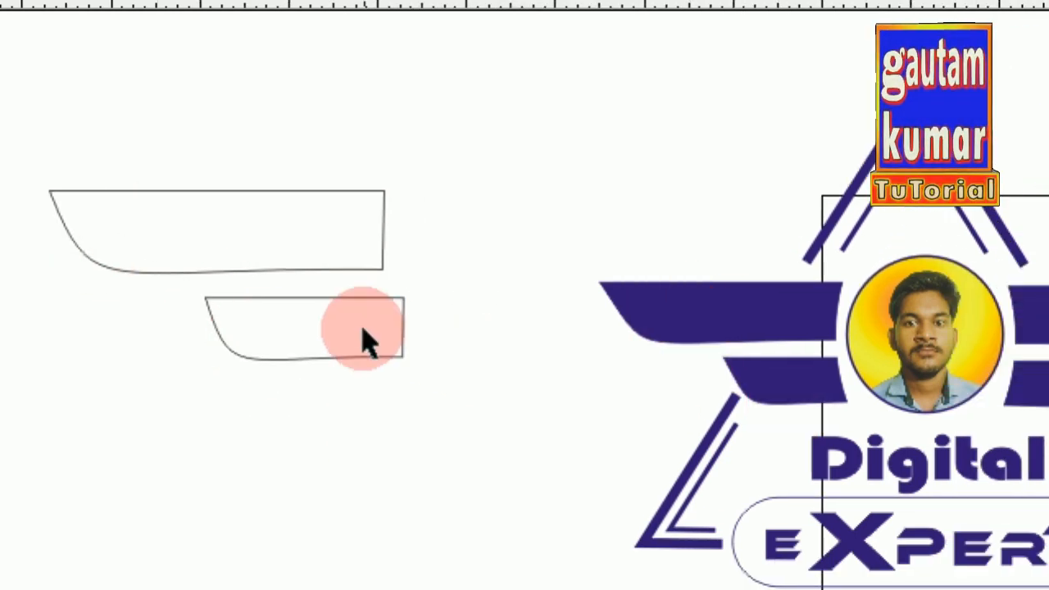
# Step: Move the smaller wing slightly left so its right end lines up with the larger wing above
pyautogui.click(328, 296)
pyautogui.moveTo(293, 326); pyautogui.dragTo(279, 326)
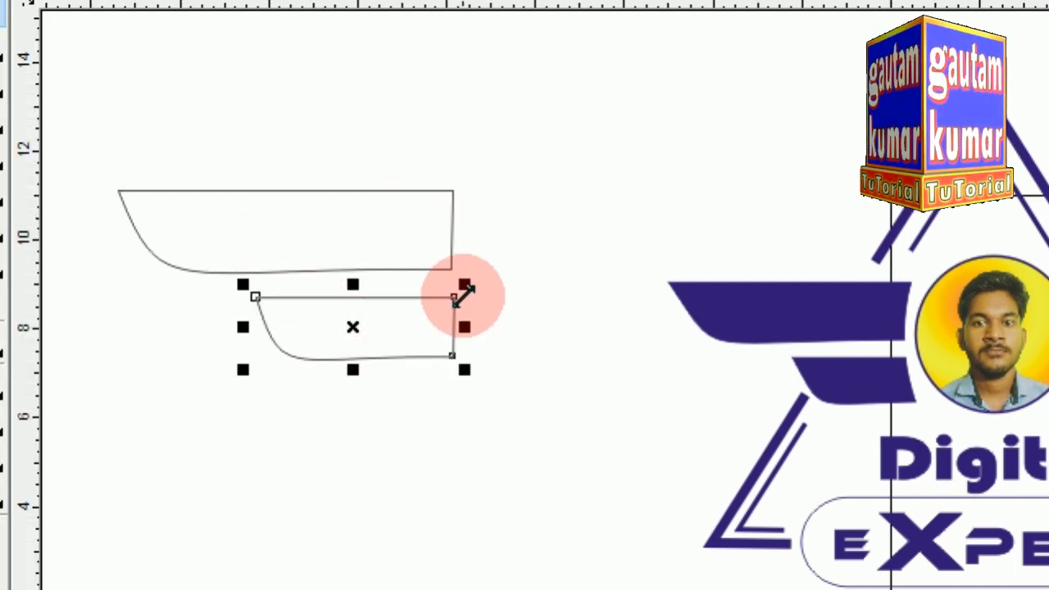
pyautogui.click(262, 420)
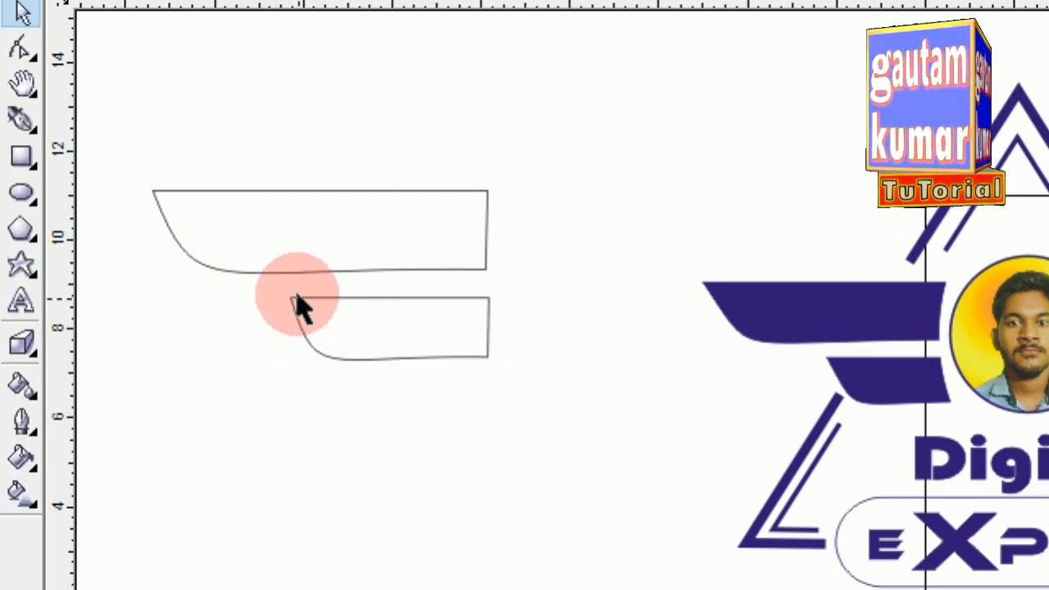
pyautogui.moveTo(420, 406); pyautogui.dragTo(577, 479)
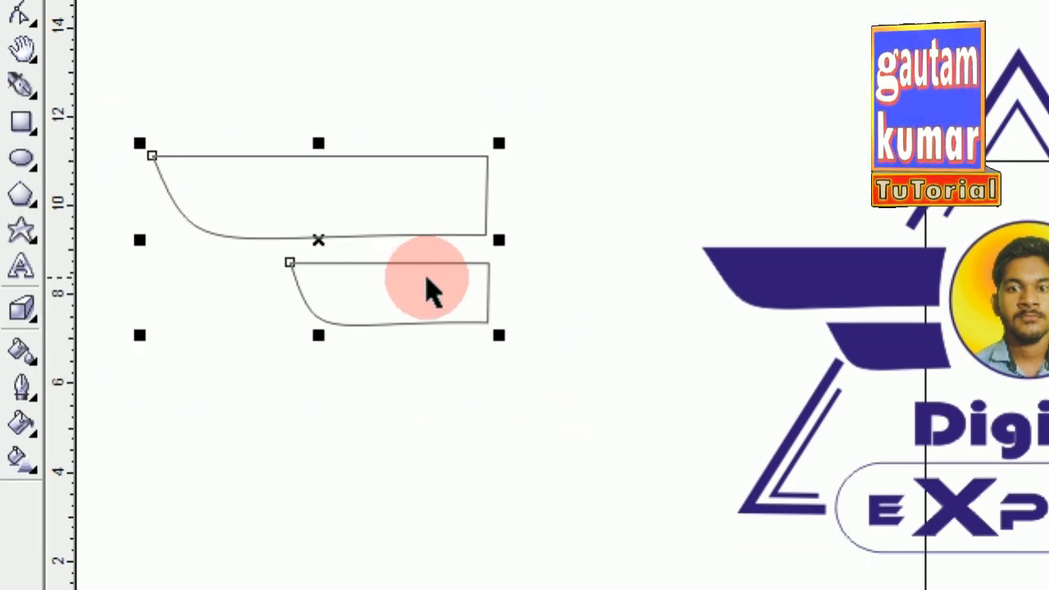
pyautogui.click(394, 370)
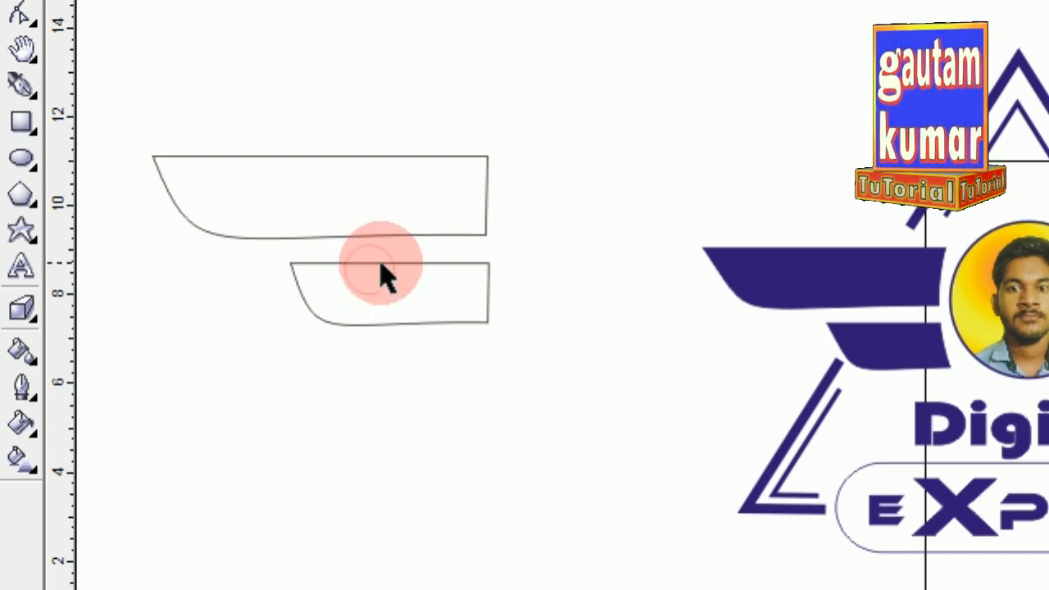
# Step: Reduce the height of the lower wing from its bottom and the upper wing from its top
pyautogui.click(382, 263)
pyautogui.moveTo(391, 329)
pyautogui.mouseDown()
pyautogui.moveTo(386, 340)
pyautogui.moveTo(387, 327)
pyautogui.mouseUp()
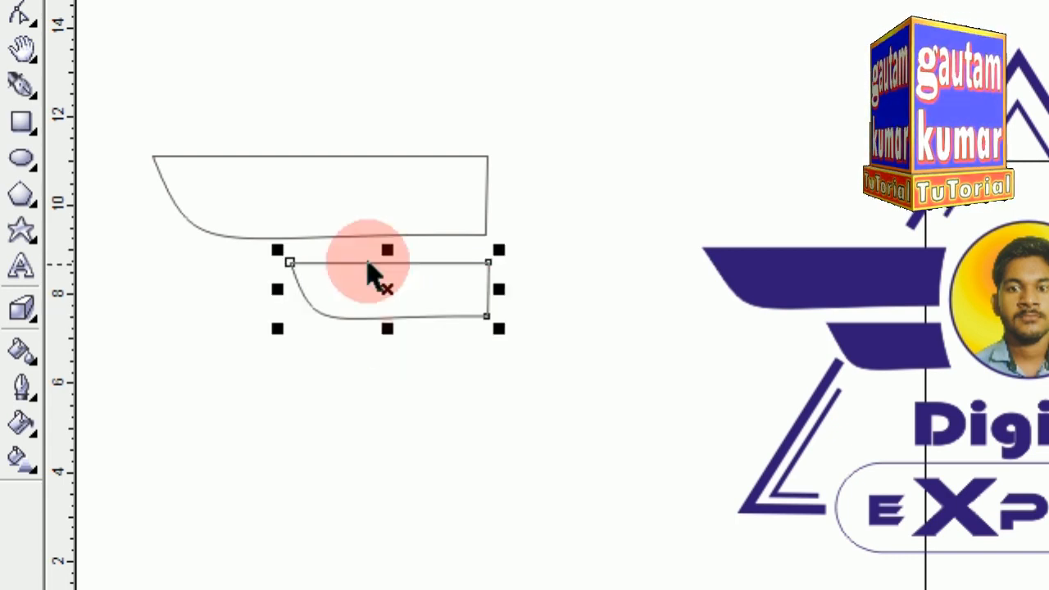
pyautogui.click(336, 158)
pyautogui.moveTo(319, 142); pyautogui.dragTo(315, 148)
pyautogui.moveTo(316, 184); pyautogui.dragTo(315, 183)
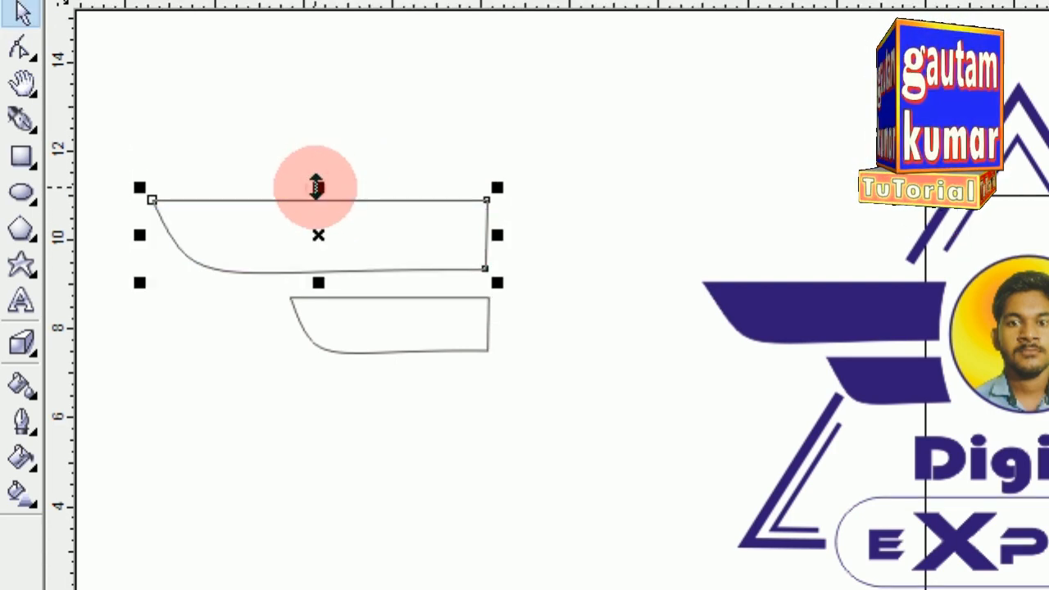
# Step: Shorten the lower wing from its left end to about 4.1 inches wide
pyautogui.click(386, 391)
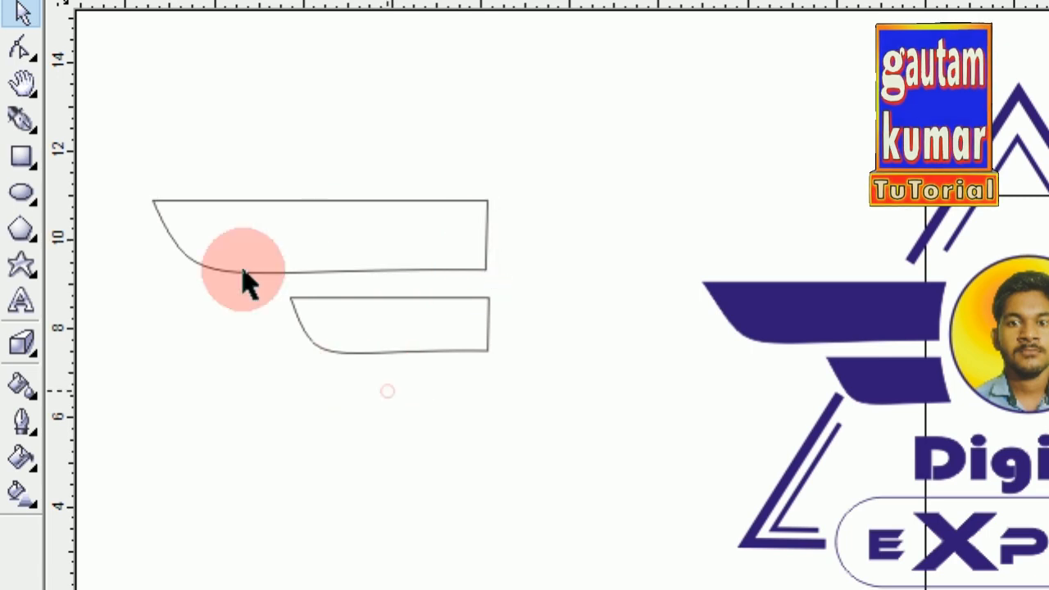
pyautogui.click(333, 300)
pyautogui.moveTo(277, 325); pyautogui.dragTo(293, 327)
pyautogui.click(368, 408)
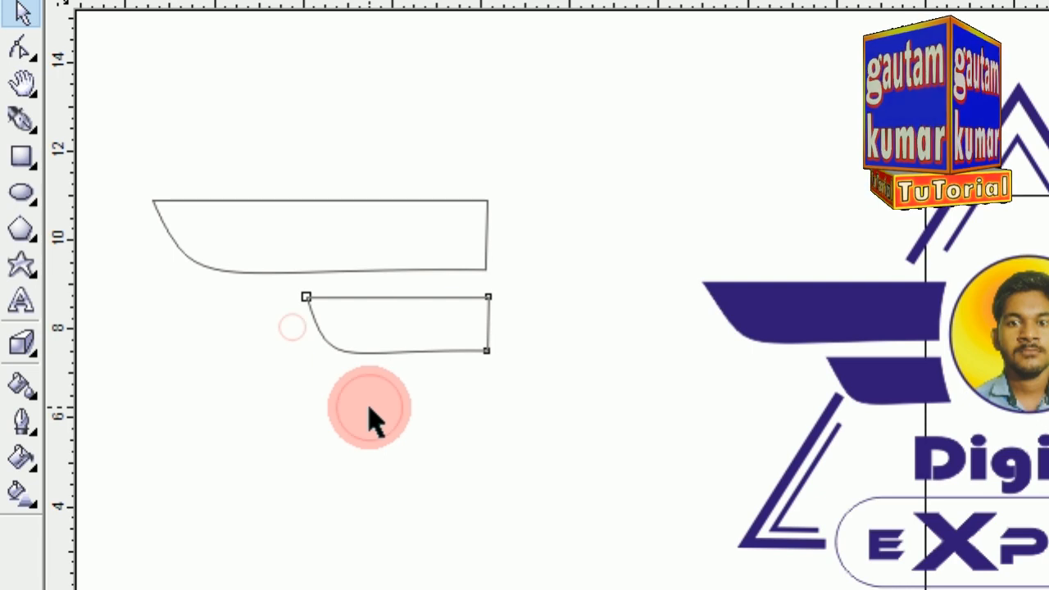
# Step: Group the upper and lower wing shapes together
pyautogui.moveTo(120, 145); pyautogui.dragTo(564, 432)
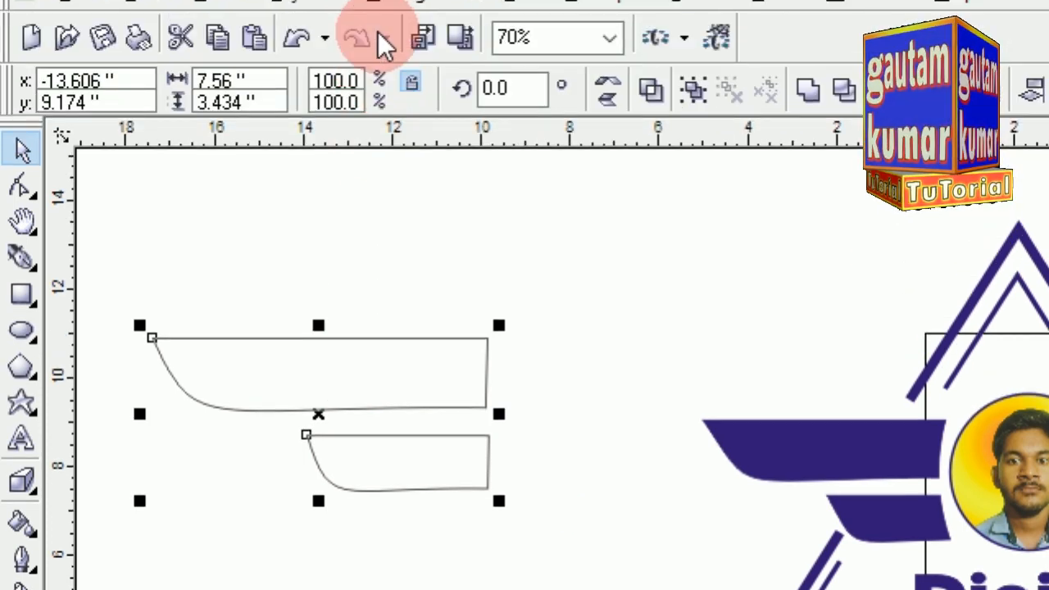
pyautogui.click(385, 65)
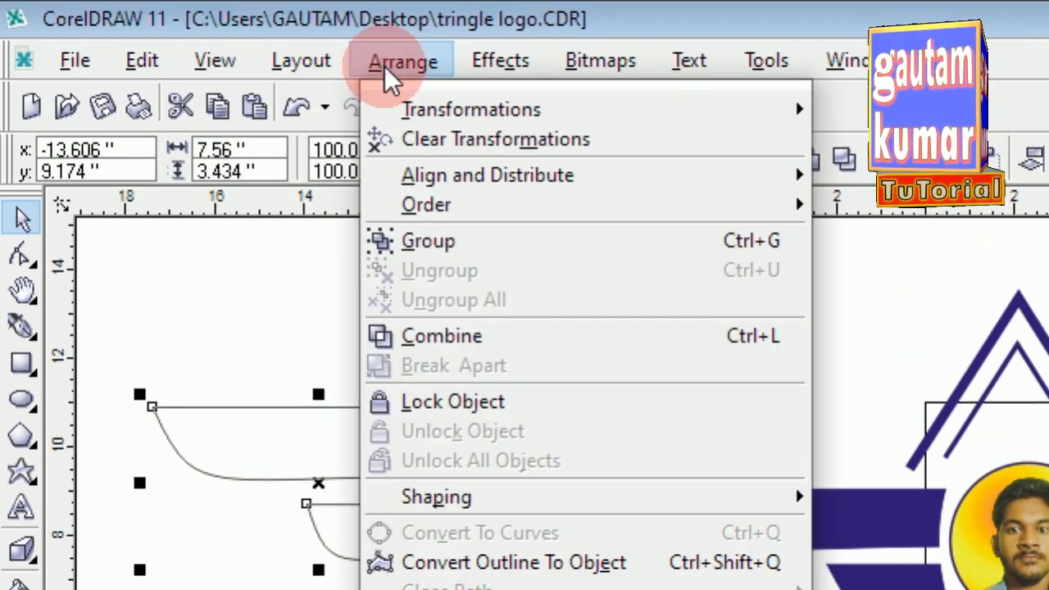
pyautogui.click(429, 245)
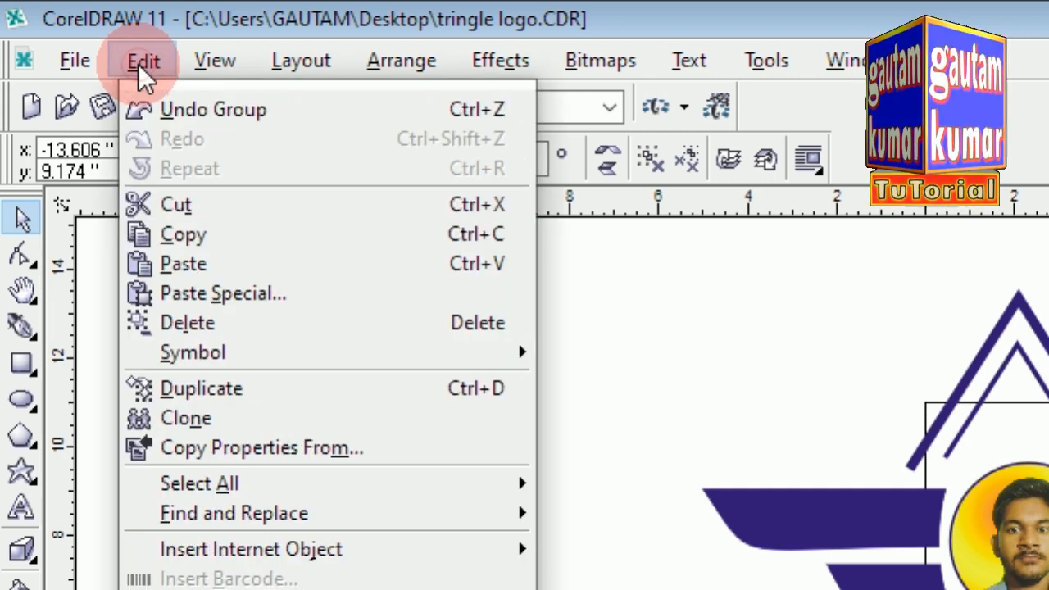
# Step: Duplicate the grouped wings and place the horizontally mirrored copy up and to the right of the originals
pyautogui.click(197, 385)
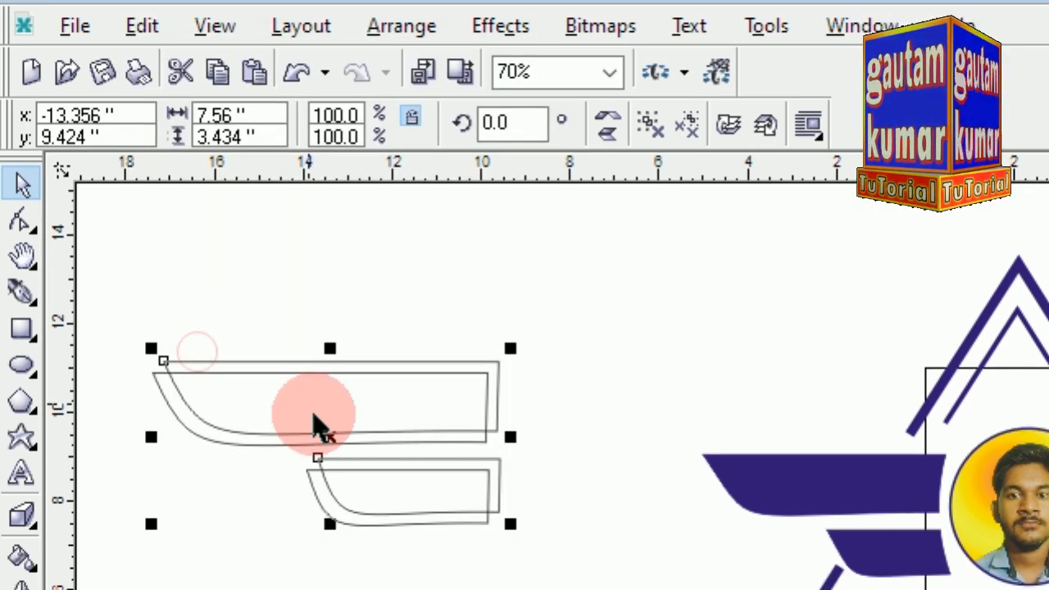
pyautogui.moveTo(332, 439); pyautogui.dragTo(580, 338)
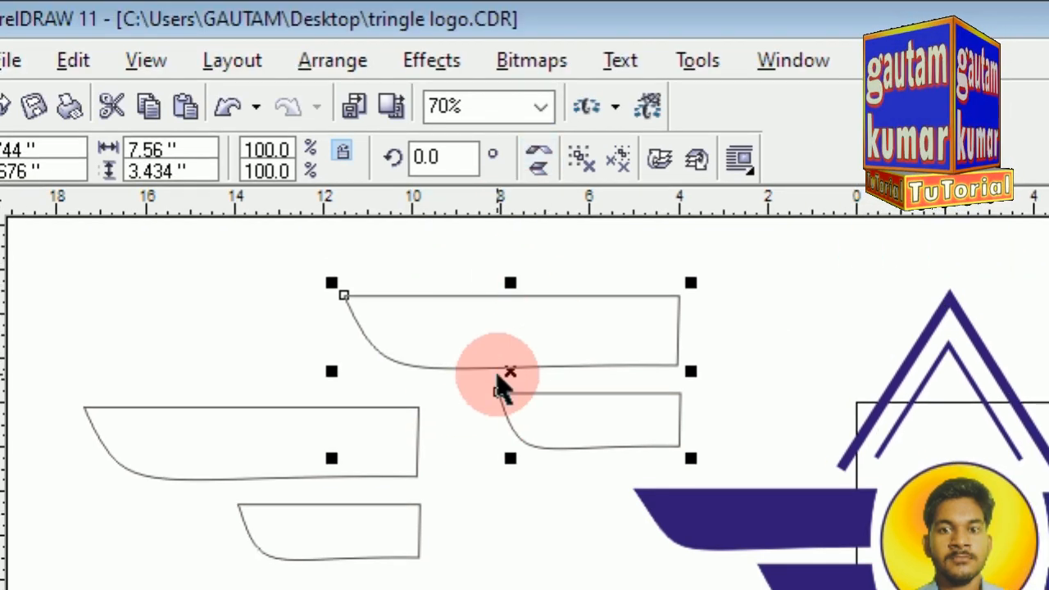
pyautogui.click(537, 154)
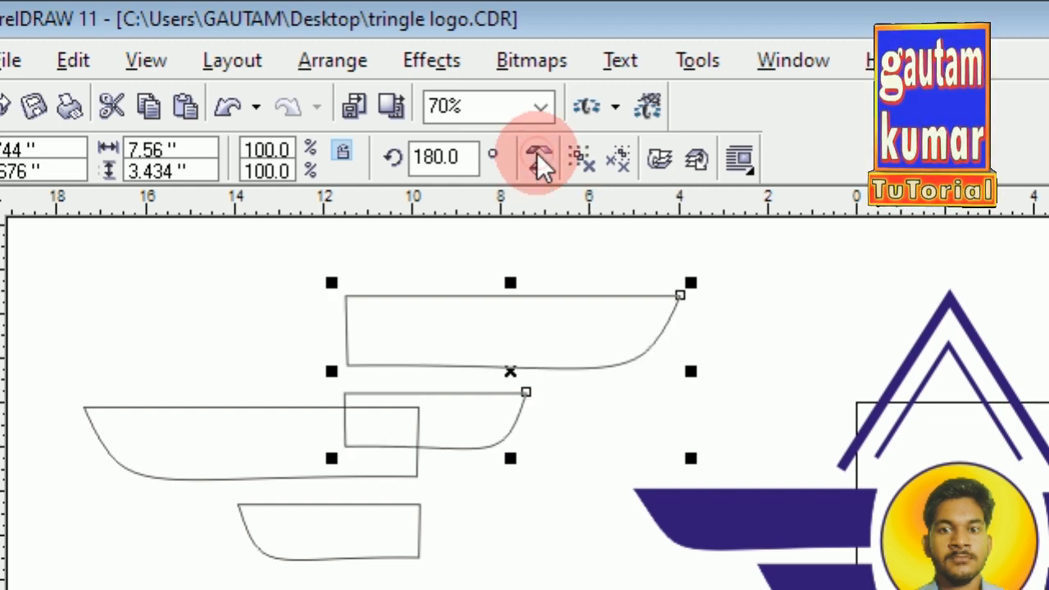
pyautogui.moveTo(510, 379); pyautogui.dragTo(667, 370)
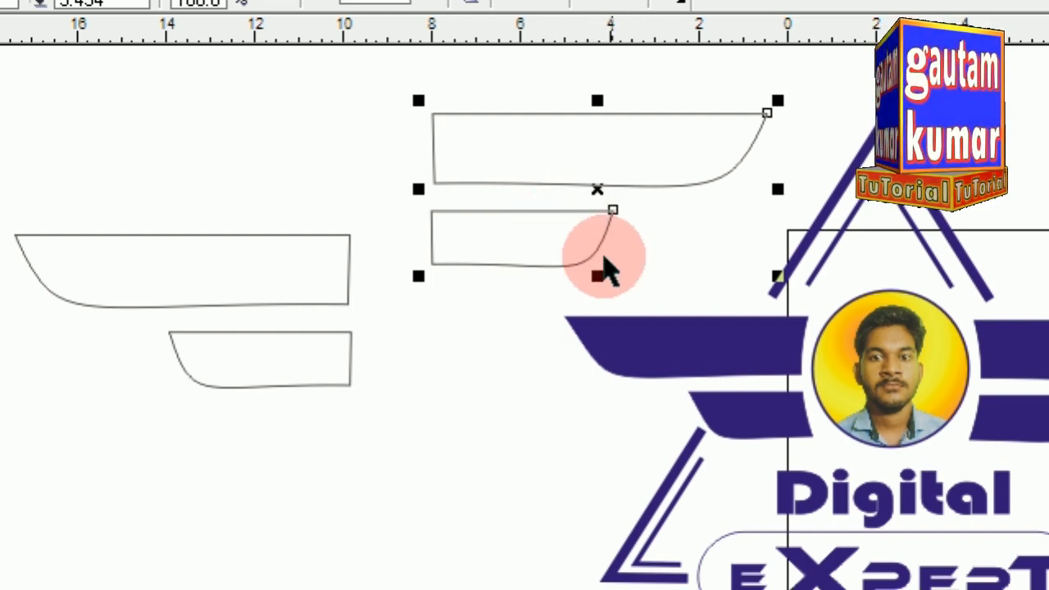
pyautogui.moveTo(602, 191); pyautogui.dragTo(661, 189)
# Step: Move the original wing group into the empty area farther left, centred at about x -19.8, y 8.1 inches
pyautogui.moveTo(279, 249); pyautogui.dragTo(249, 251)
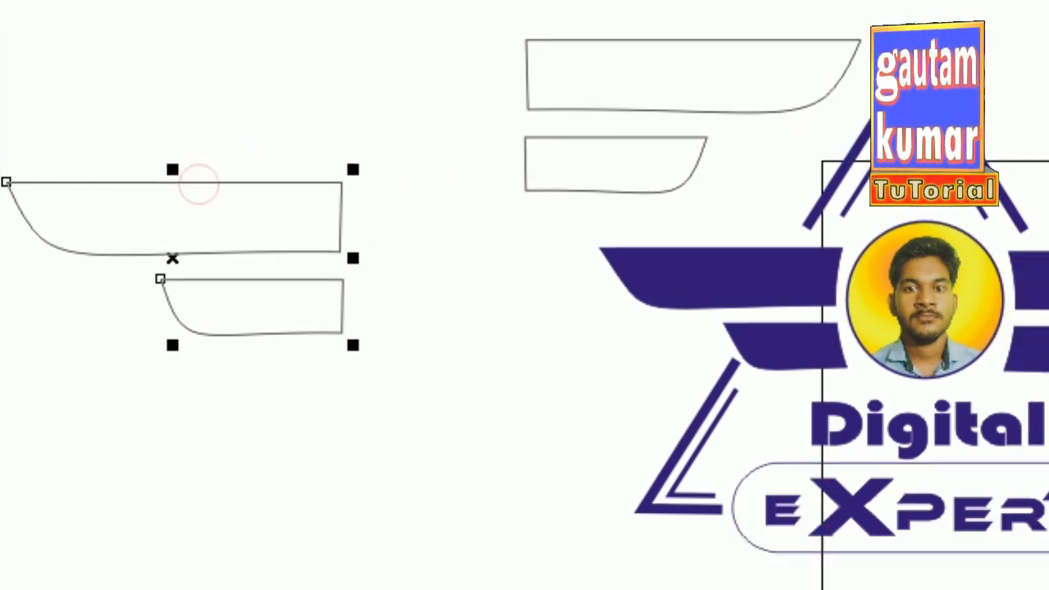
pyautogui.click(785, 486)
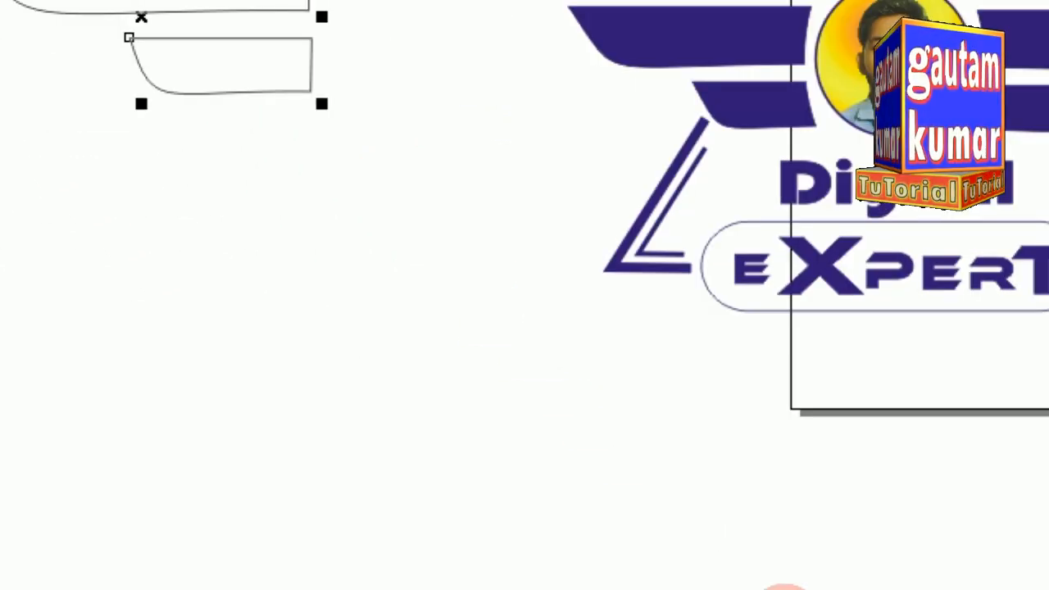
pyautogui.click(785, 486)
pyautogui.moveTo(356, 124); pyautogui.dragTo(231, 187)
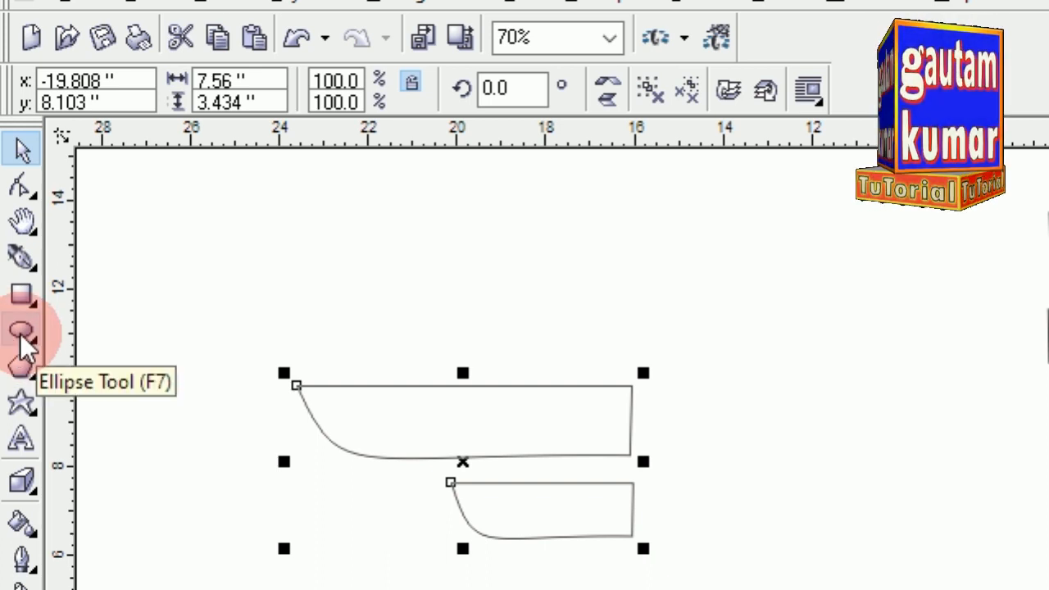
# Step: Draw a circle about 9.2 inches in diameter over the right ends of the wings
pyautogui.click(20, 332)
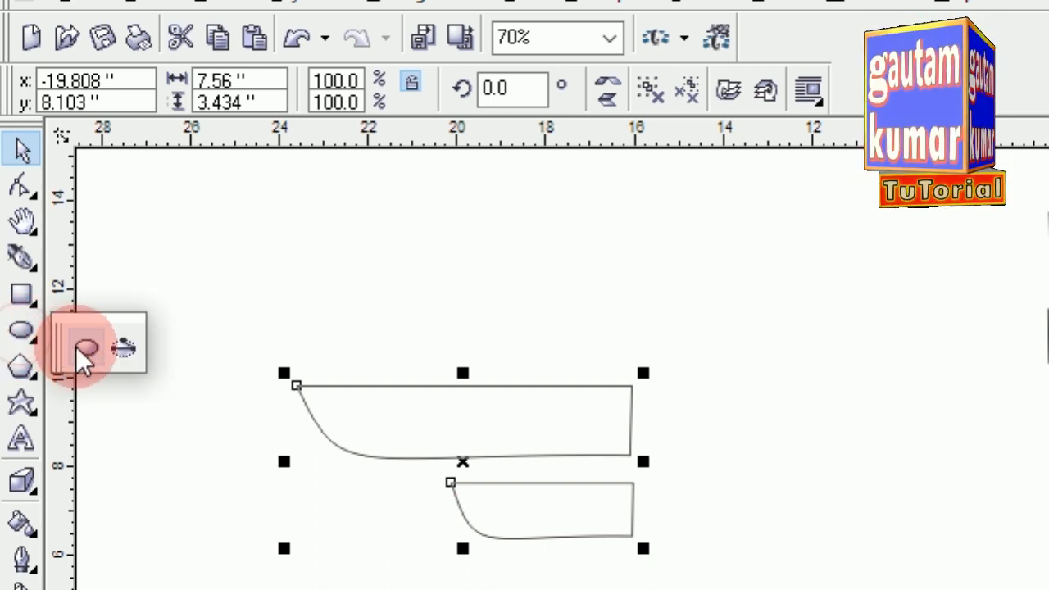
pyautogui.click(86, 349)
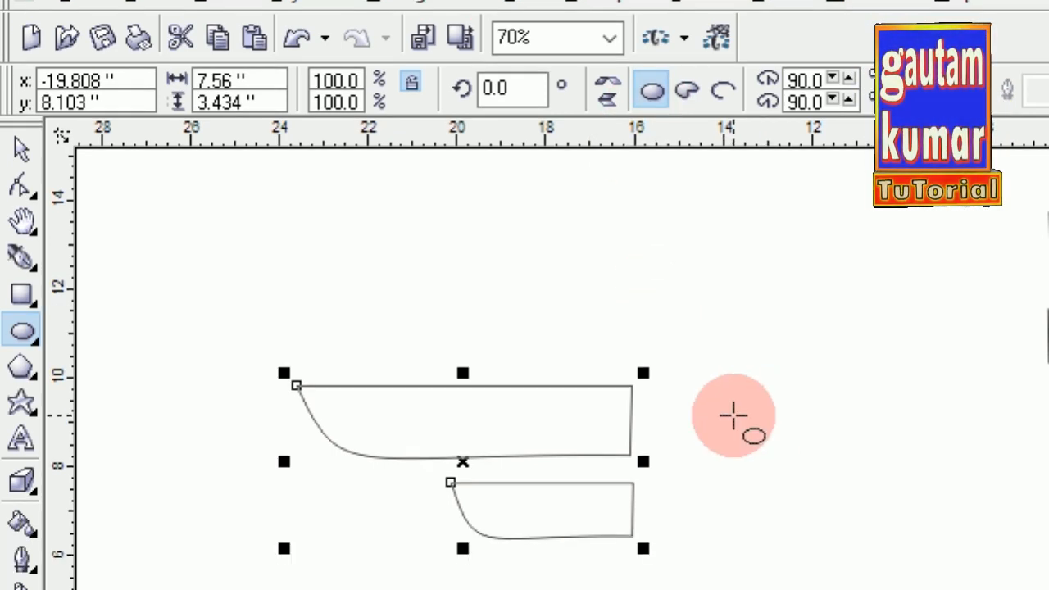
pyautogui.moveTo(733, 416); pyautogui.dragTo(865, 541)
pyautogui.moveTo(766, 433); pyautogui.dragTo(756, 398)
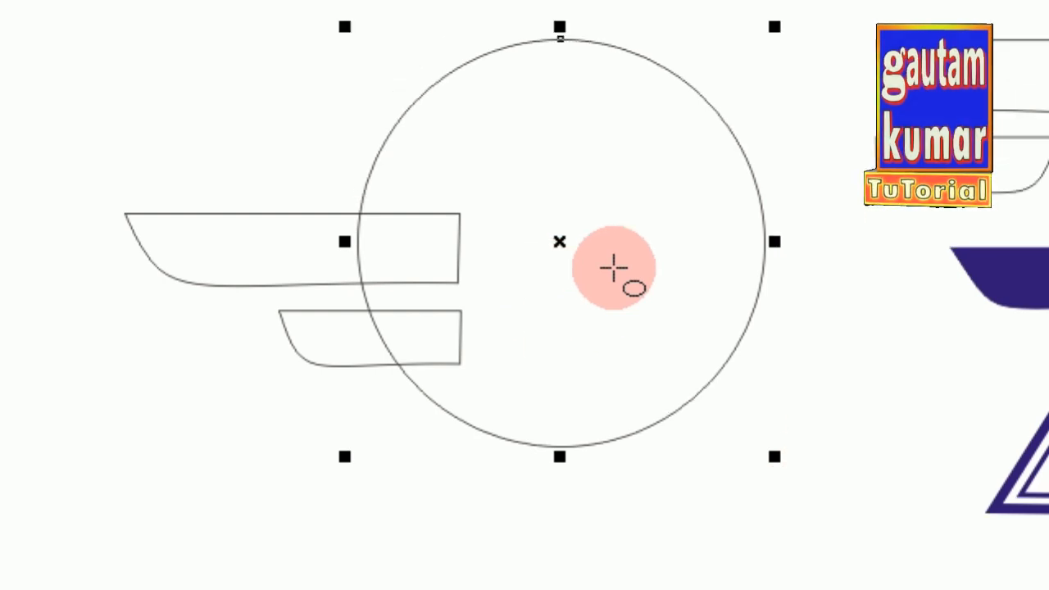
# Step: Reduce the circle to about 5.39 inches in diameter and position it over the wings' right ends, vertically centred on the pair
pyautogui.moveTo(559, 244); pyautogui.dragTo(585, 297)
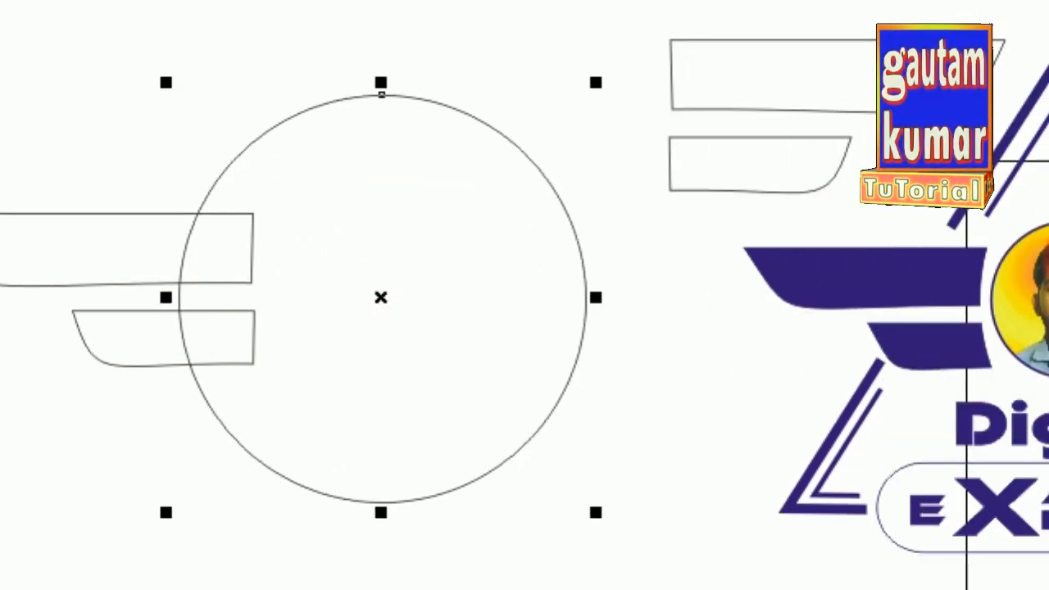
pyautogui.moveTo(491, 117); pyautogui.dragTo(355, 321)
pyautogui.moveTo(190, 454); pyautogui.dragTo(192, 395)
pyautogui.moveTo(295, 361); pyautogui.dragTo(297, 321)
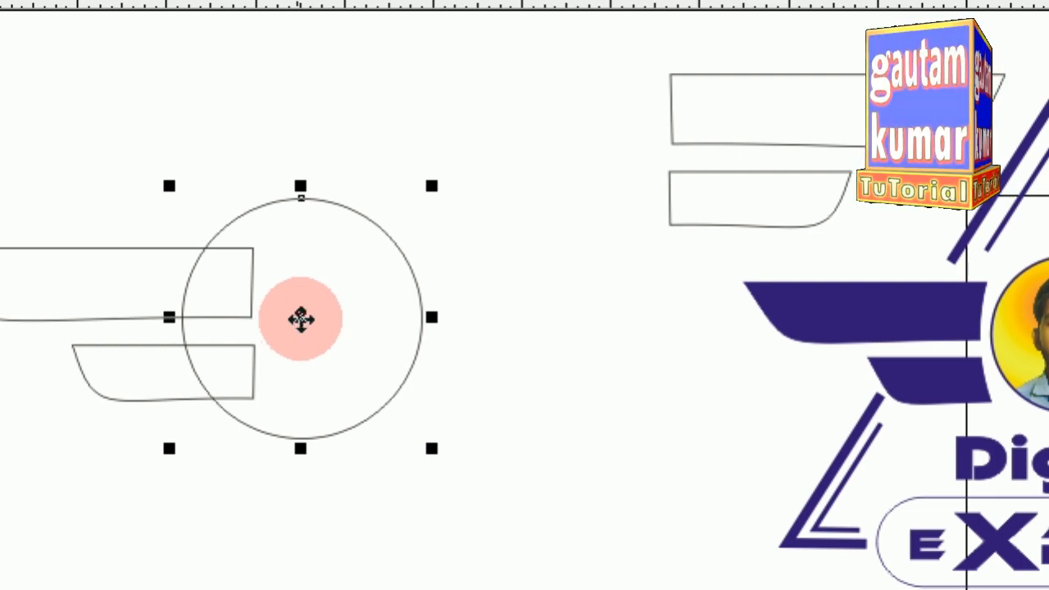
pyautogui.press('F7')
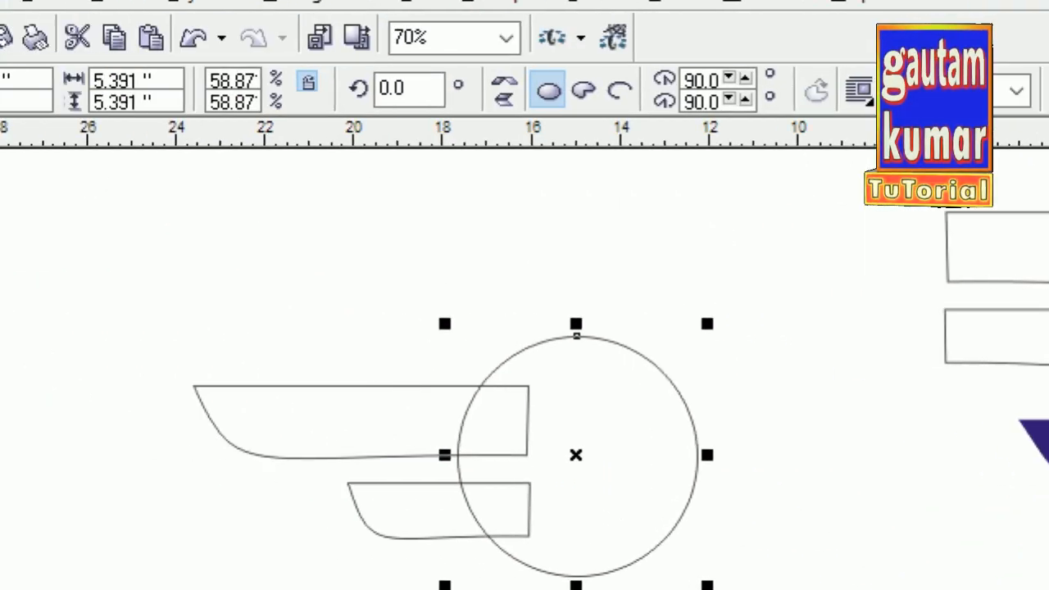
# Step: Trim the wings' right ends with the circle and shift the circle slightly right, leaving a narrow gap beside the curved cuts
pyautogui.moveTo(223, 231); pyautogui.dragTo(817, 543)
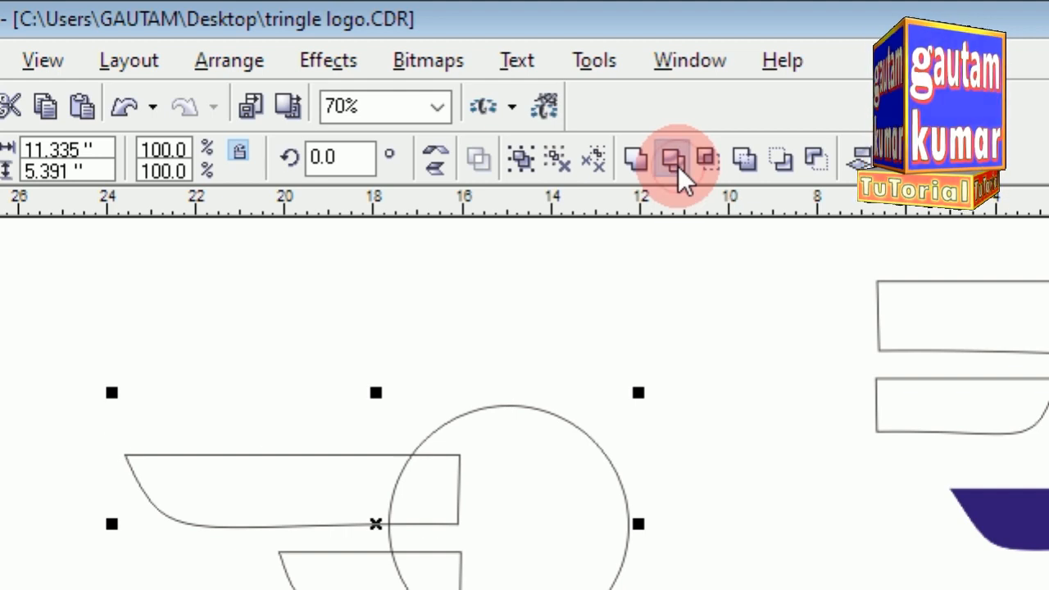
pyautogui.click(672, 159)
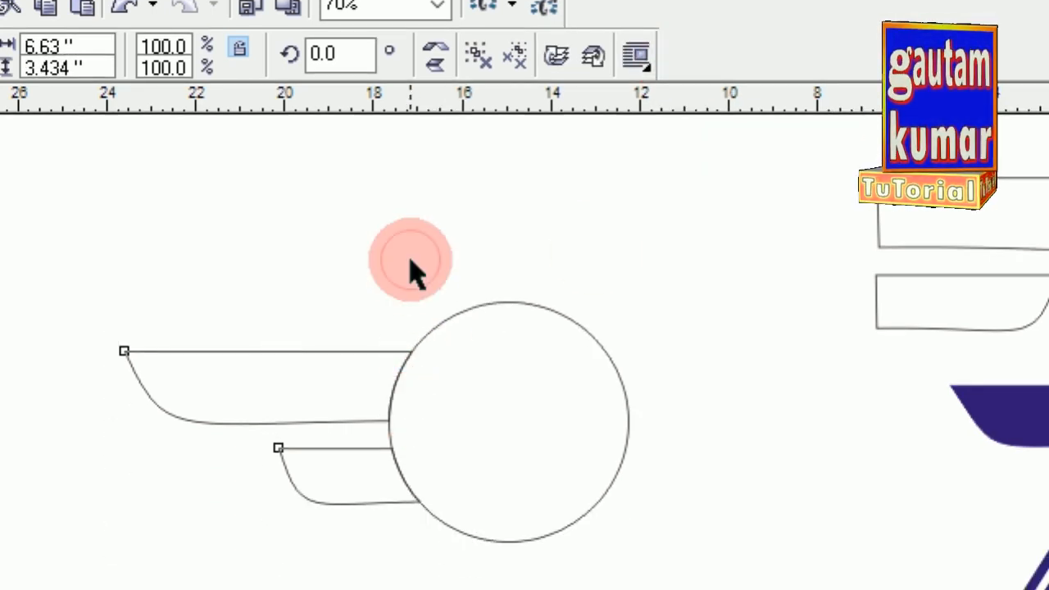
pyautogui.click(413, 273)
pyautogui.moveTo(437, 338); pyautogui.dragTo(537, 342)
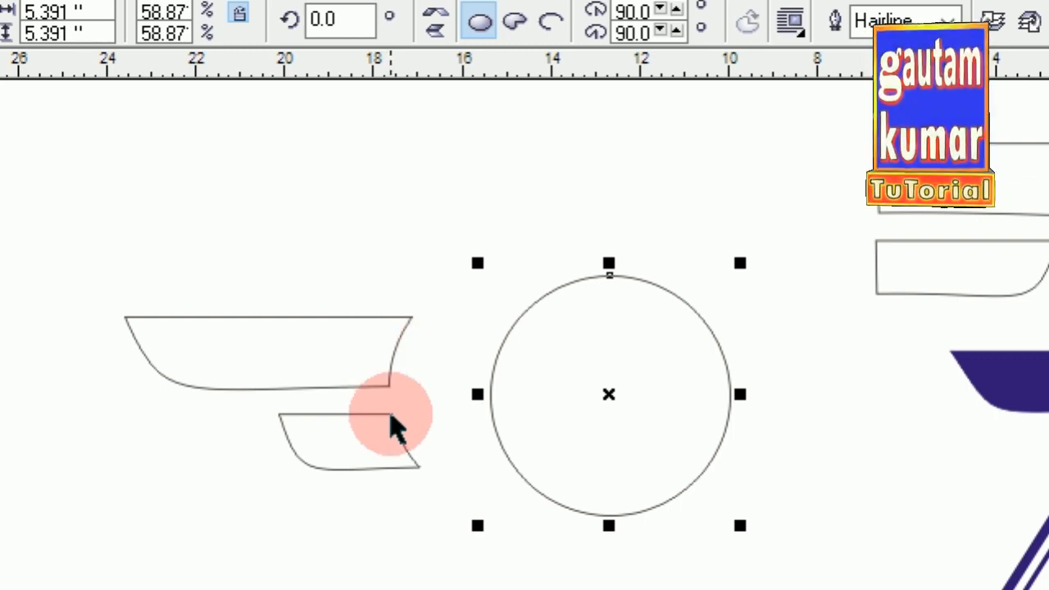
pyautogui.moveTo(609, 398); pyautogui.dragTo(527, 393)
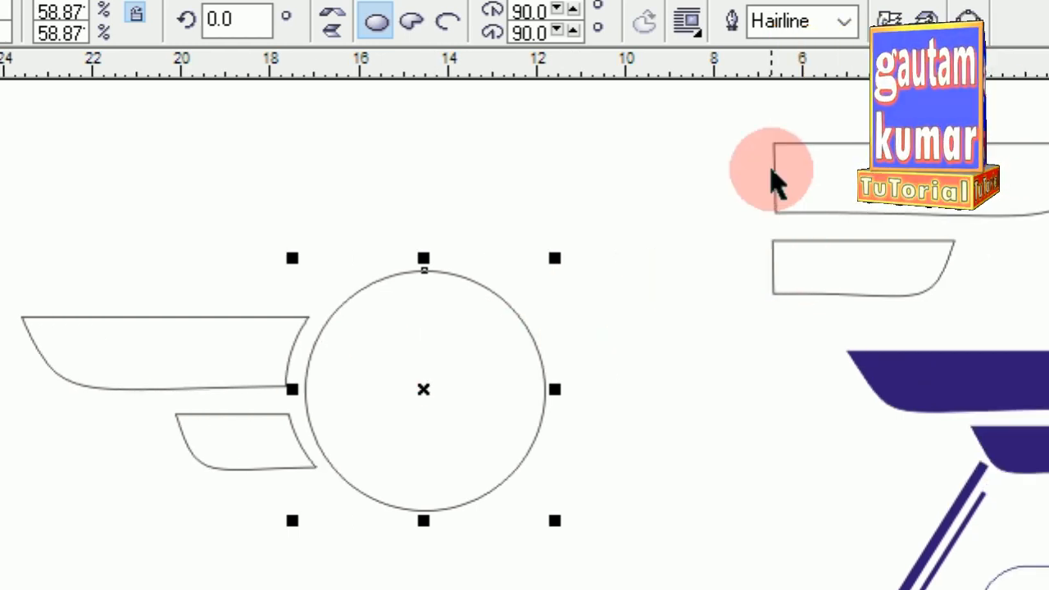
# Step: Move the mirrored wing pair next to the circle's right side, level with the trimmed wings
pyautogui.click(770, 156)
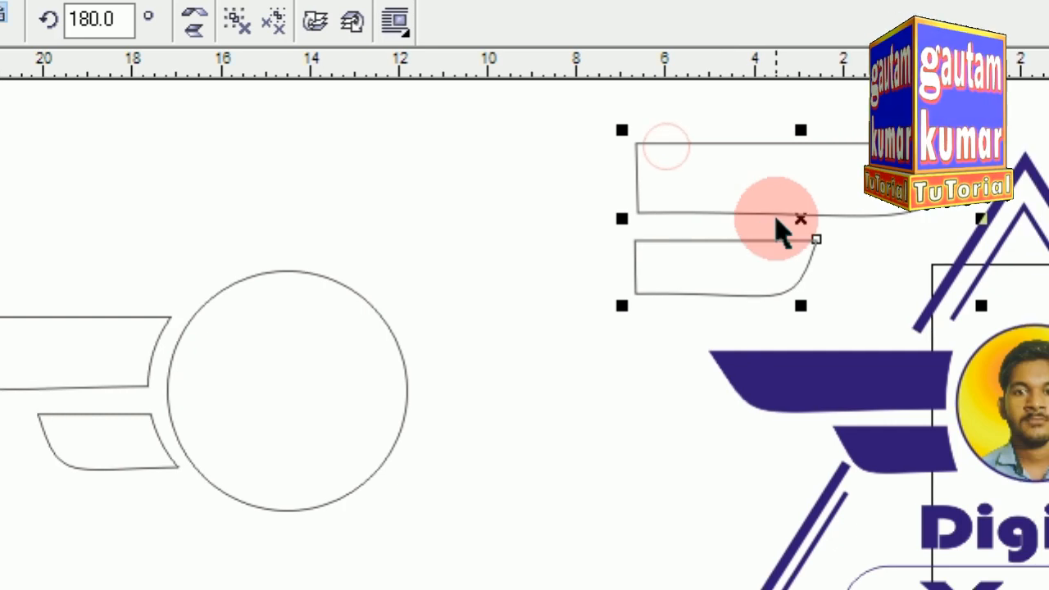
pyautogui.moveTo(901, 221); pyautogui.dragTo(770, 303)
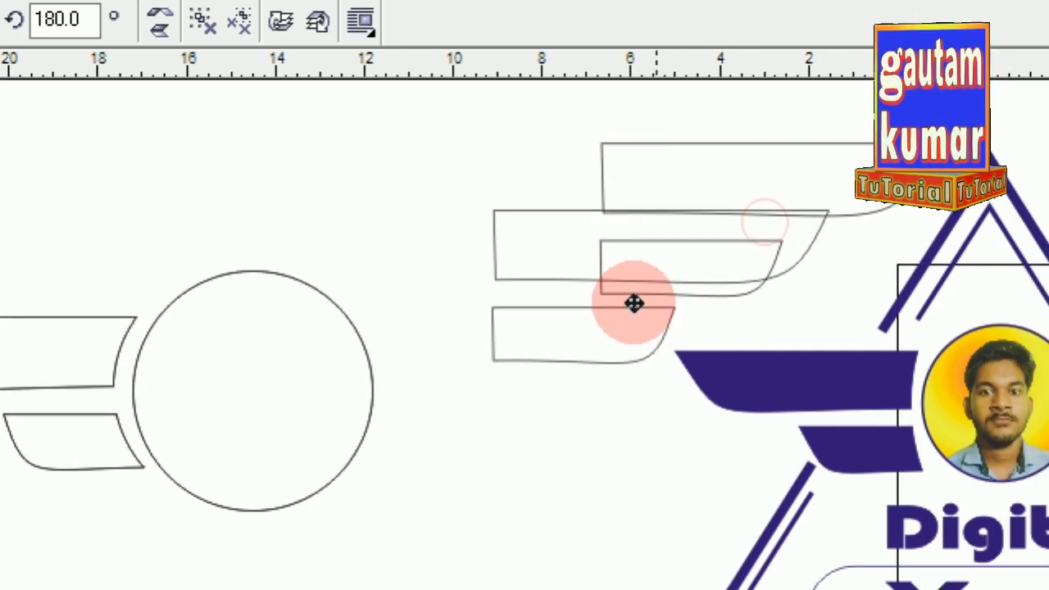
pyautogui.moveTo(635, 303); pyautogui.dragTo(557, 398)
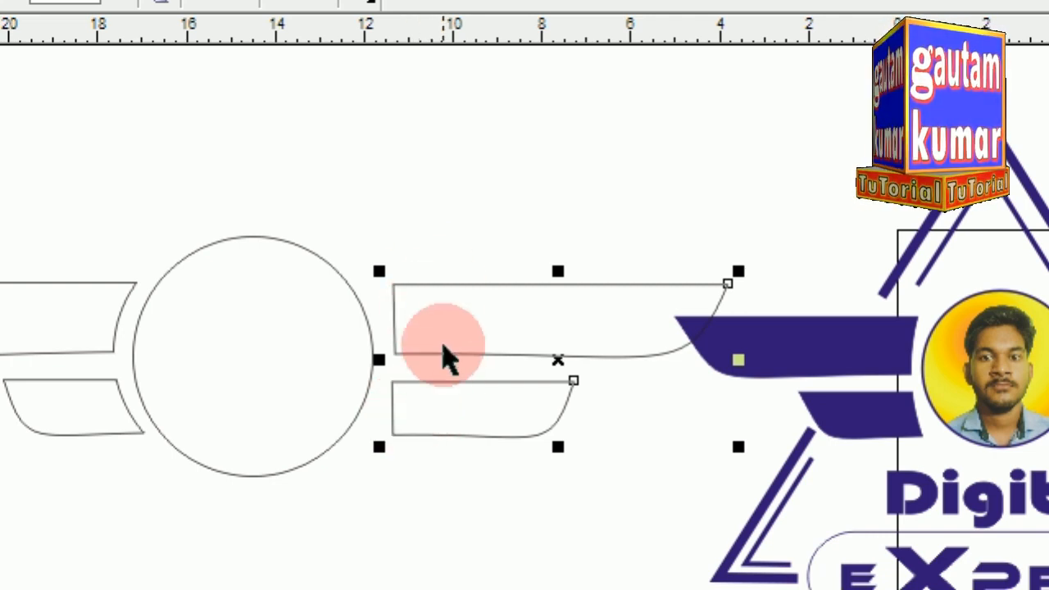
pyautogui.hscroll(-1, 299, 344)
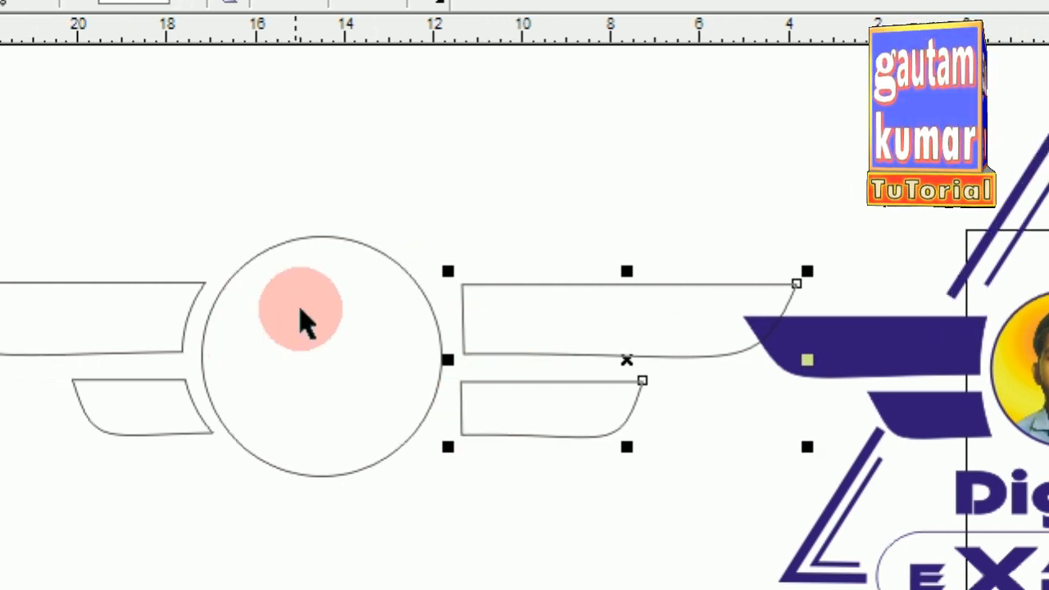
pyautogui.hscroll(-1, 155, 302)
pyautogui.hscroll(-1, 154, 301)
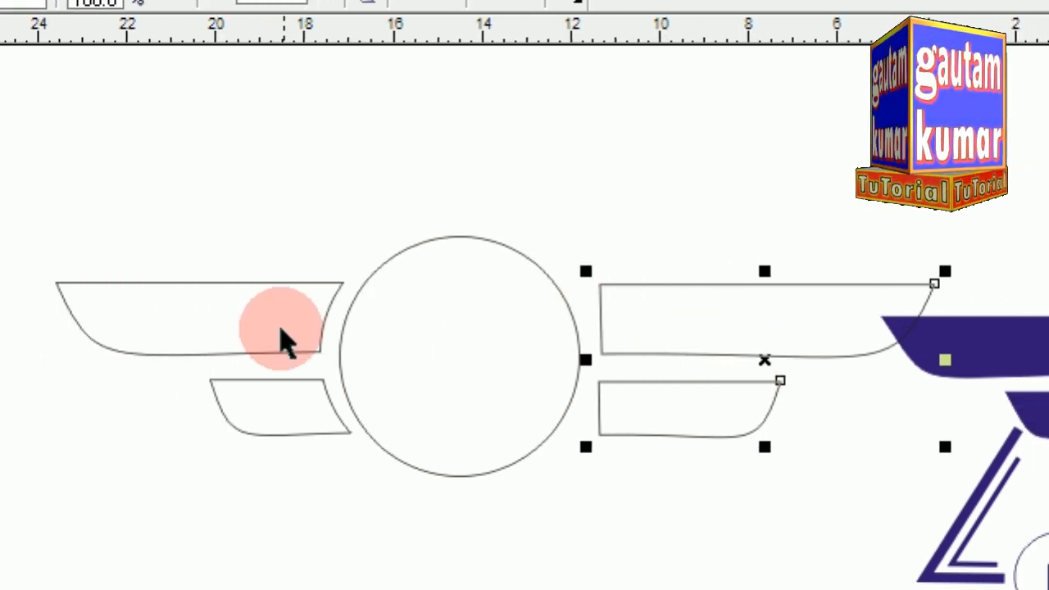
pyautogui.hscroll(-1, 285, 339)
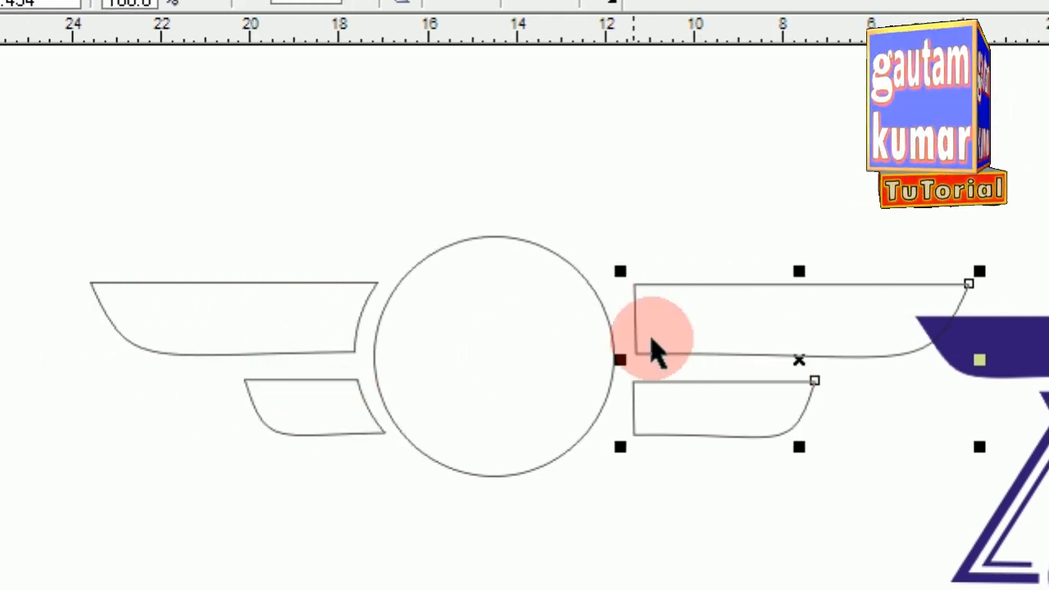
pyautogui.hscroll(1, 776, 367)
# Step: Delete the untrimmed mirrored wing pair on the right of the circle
pyautogui.moveTo(761, 366); pyautogui.dragTo(764, 218)
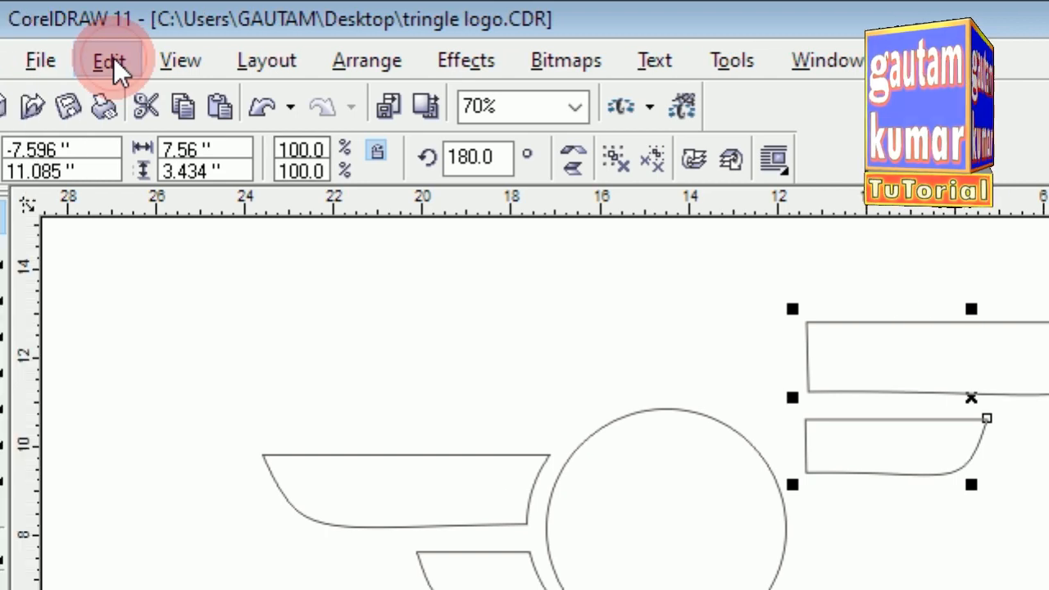
pyautogui.click(113, 61)
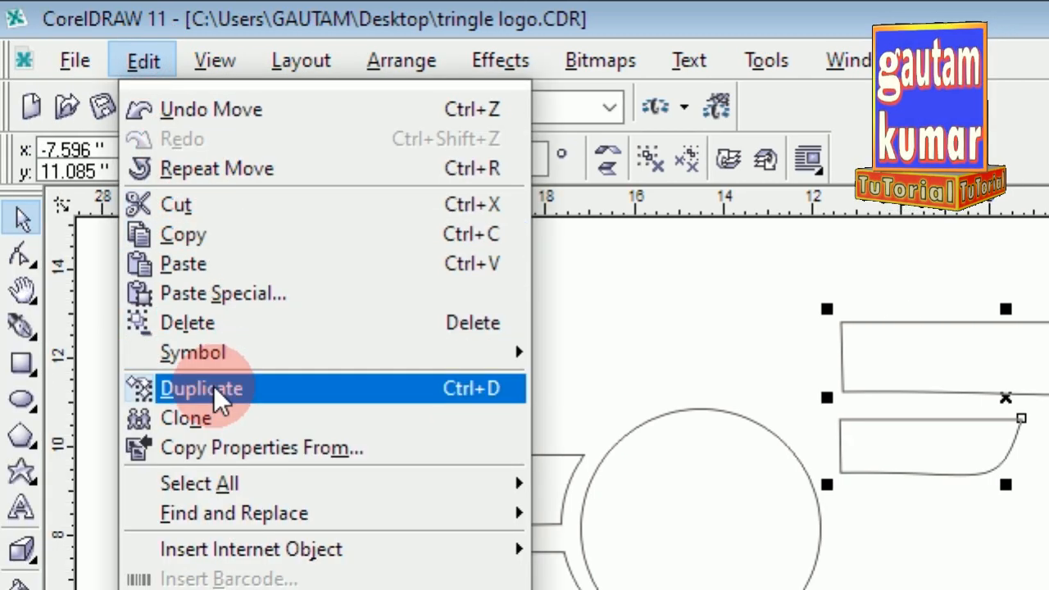
pyautogui.click(217, 328)
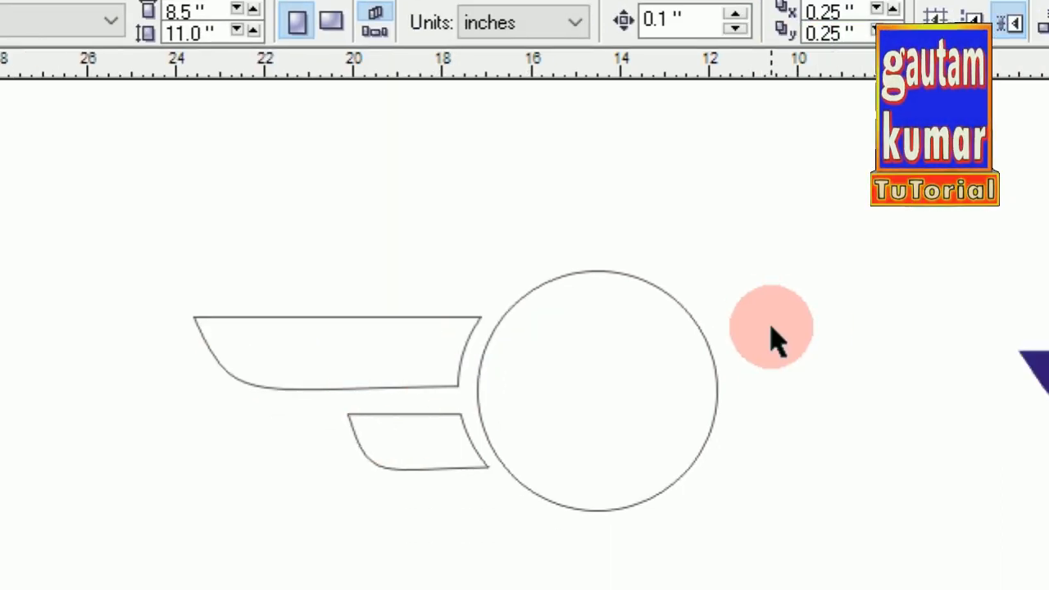
# Step: Duplicate the trimmed wing pair on the left of the circle
pyautogui.click(381, 390)
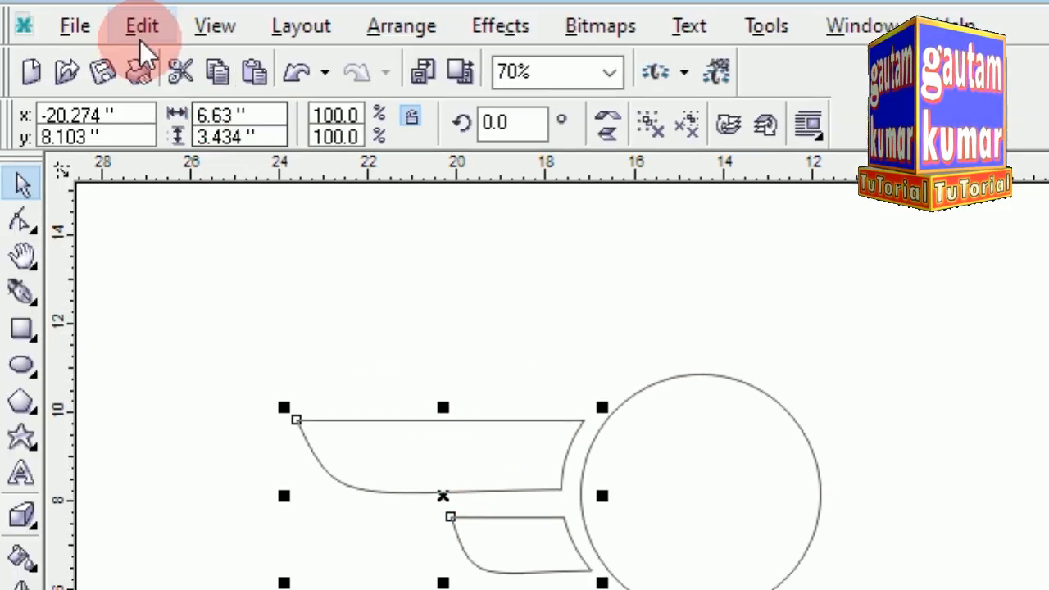
pyautogui.click(141, 26)
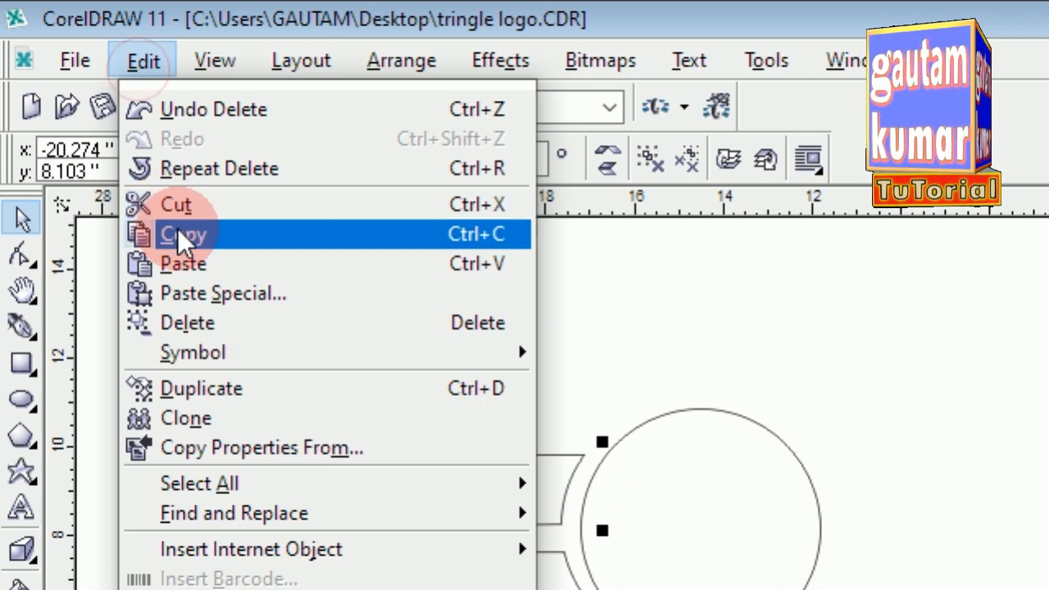
pyautogui.click(197, 384)
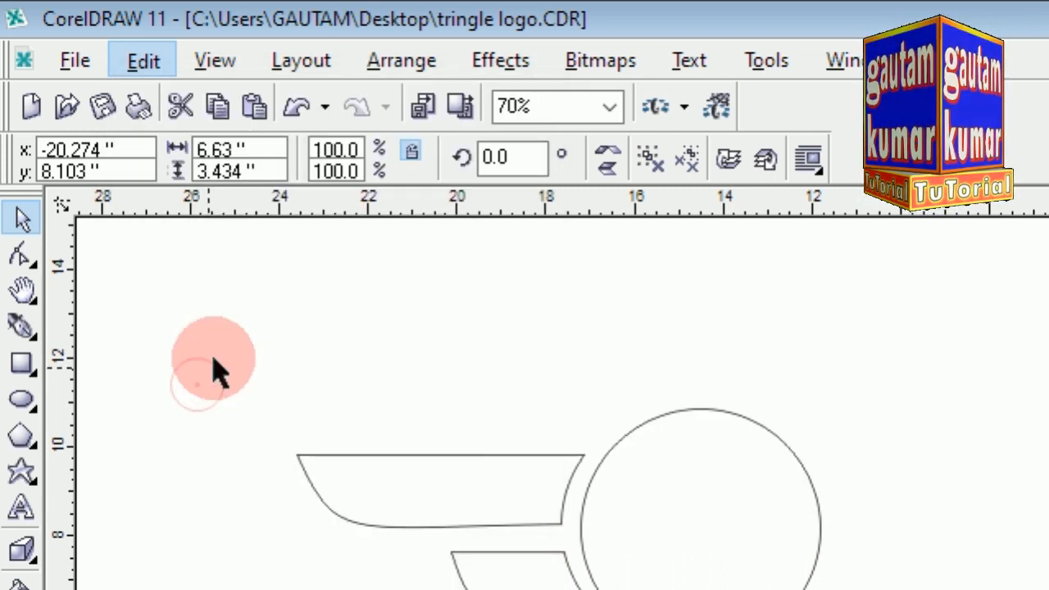
pyautogui.click(462, 527)
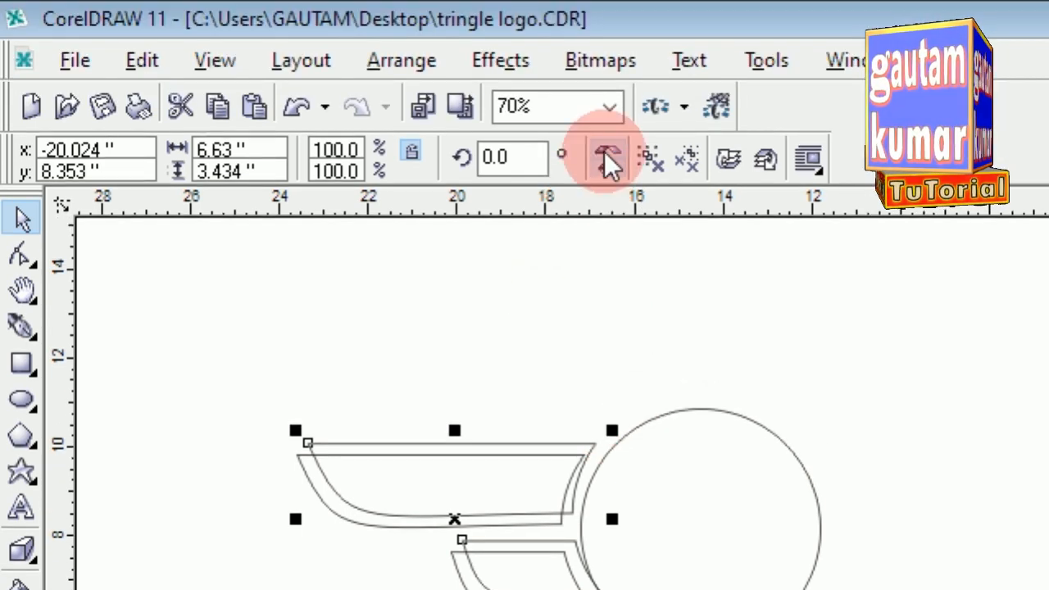
# Step: Mirror the duplicated wing pair horizontally and place it beside the circle's right side, level with the left wings
pyautogui.click(605, 156)
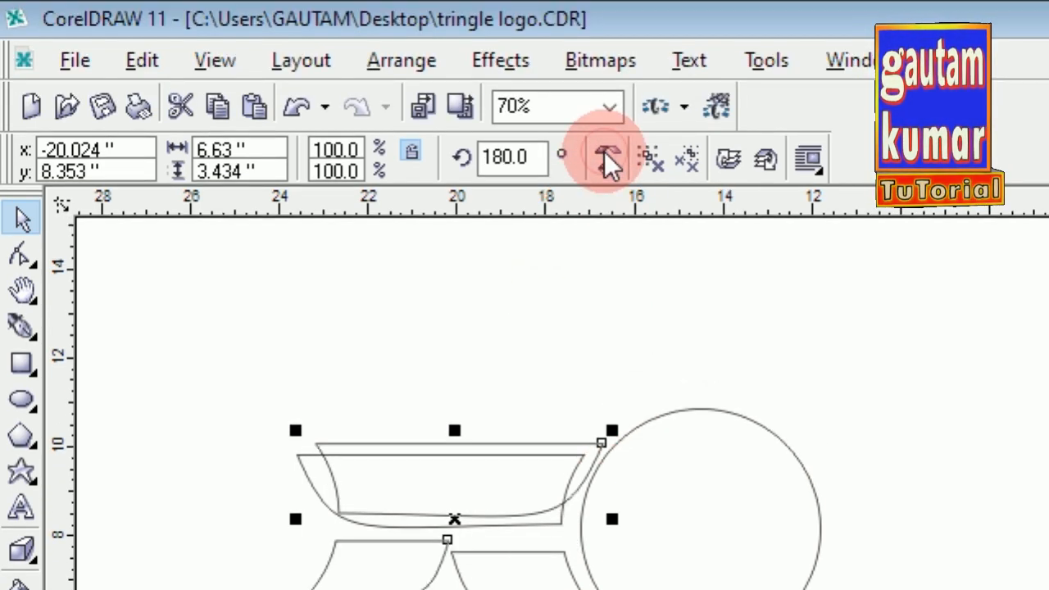
pyautogui.moveTo(451, 524); pyautogui.dragTo(906, 550)
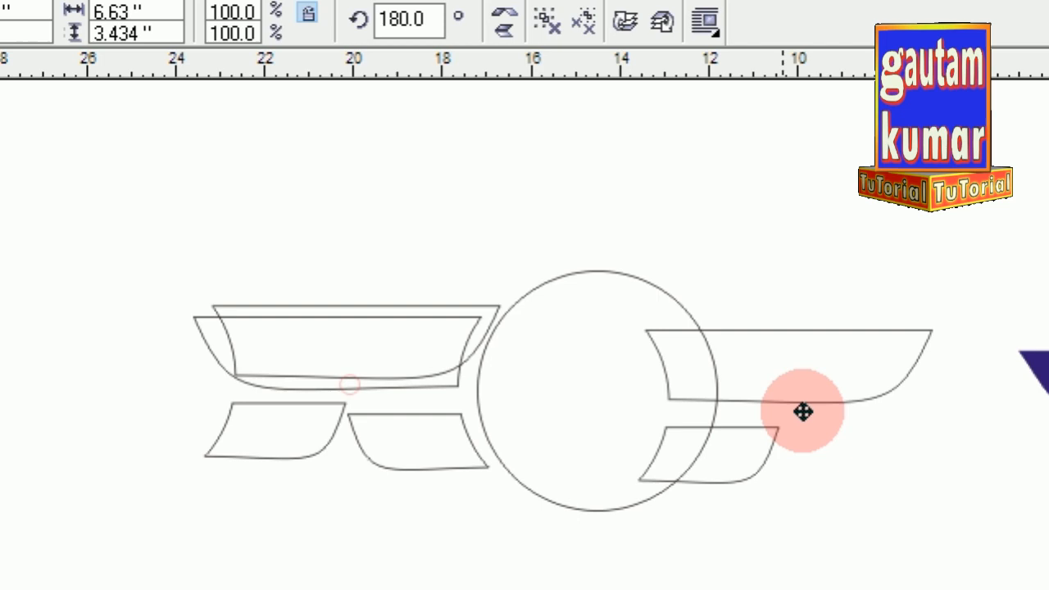
pyautogui.moveTo(803, 412); pyautogui.dragTo(847, 398)
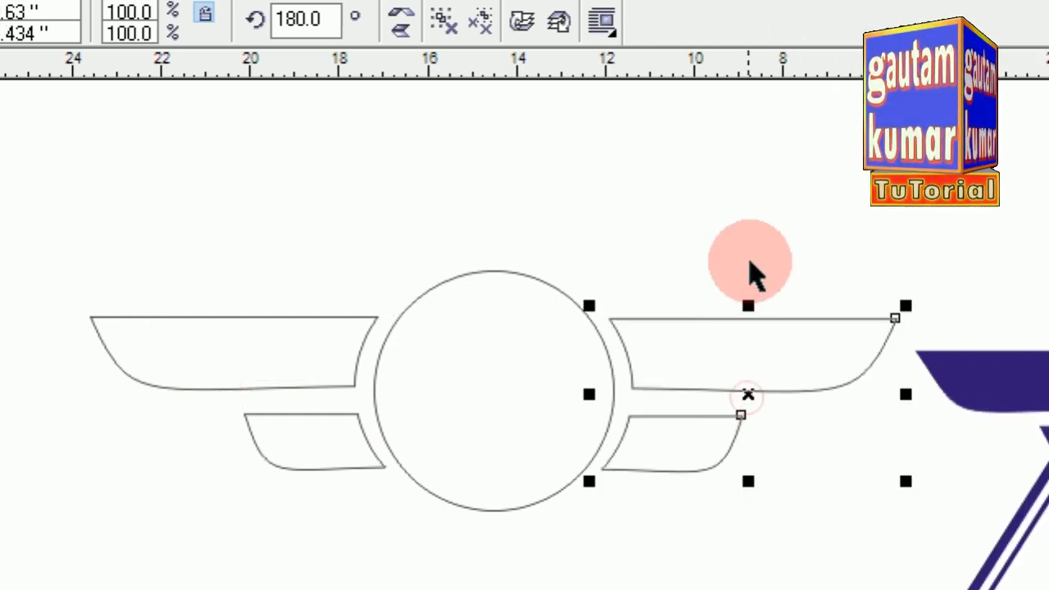
pyautogui.click(754, 276)
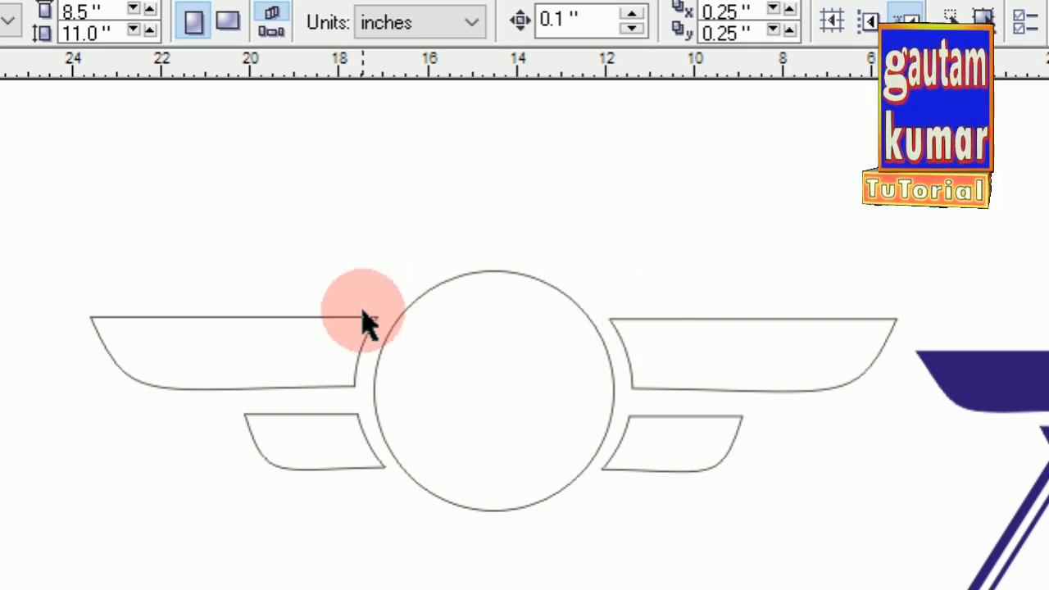
# Step: Align the left and right wing pairs with Align Centers Horizontally so they sit at the same height
pyautogui.click(658, 322)
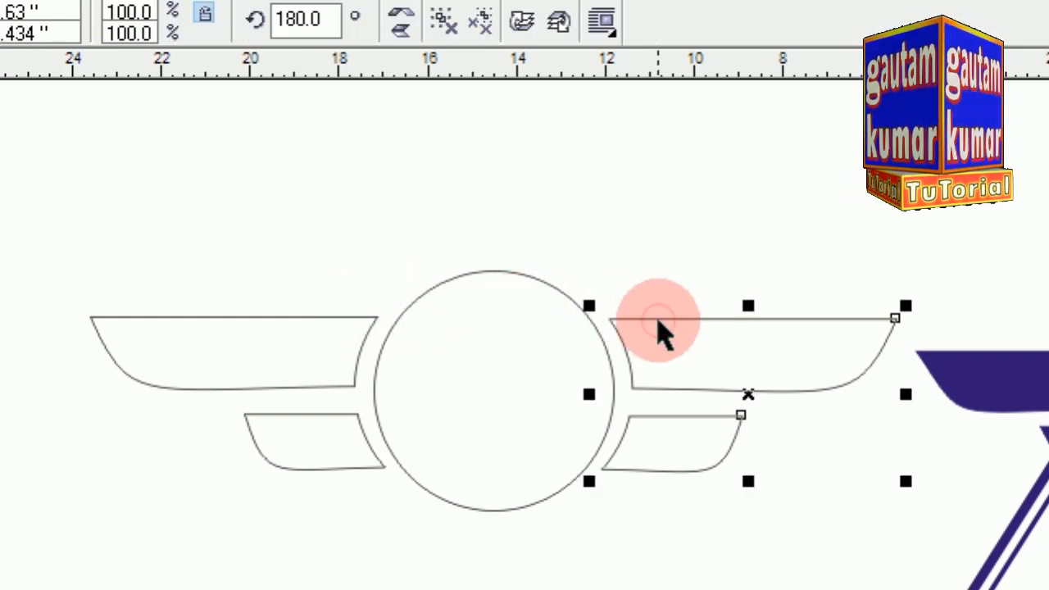
pyautogui.keyDown('shift'); pyautogui.click(320, 322); pyautogui.keyUp('shift')
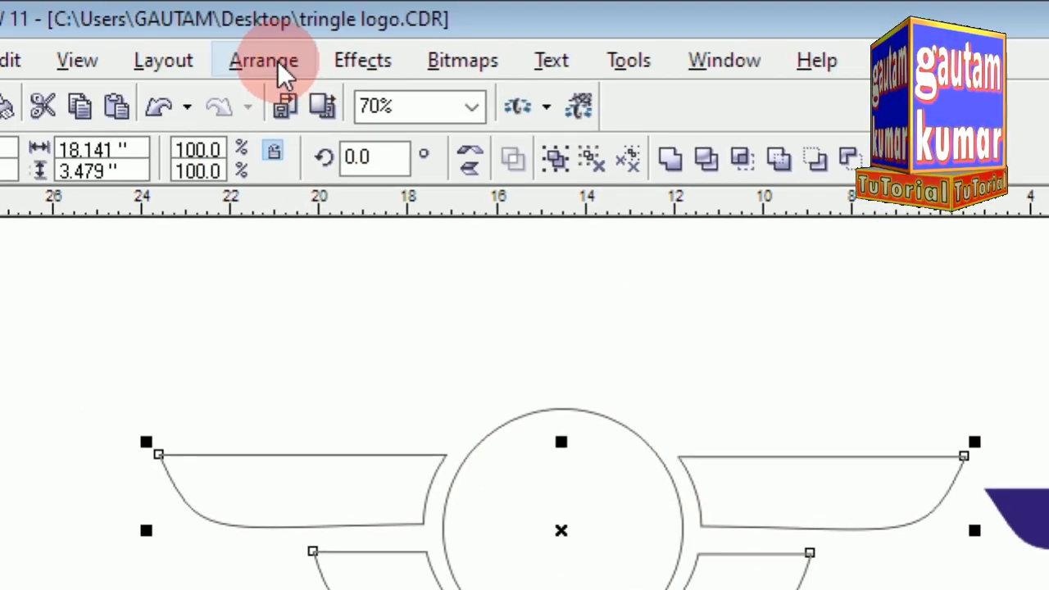
pyautogui.click(278, 61)
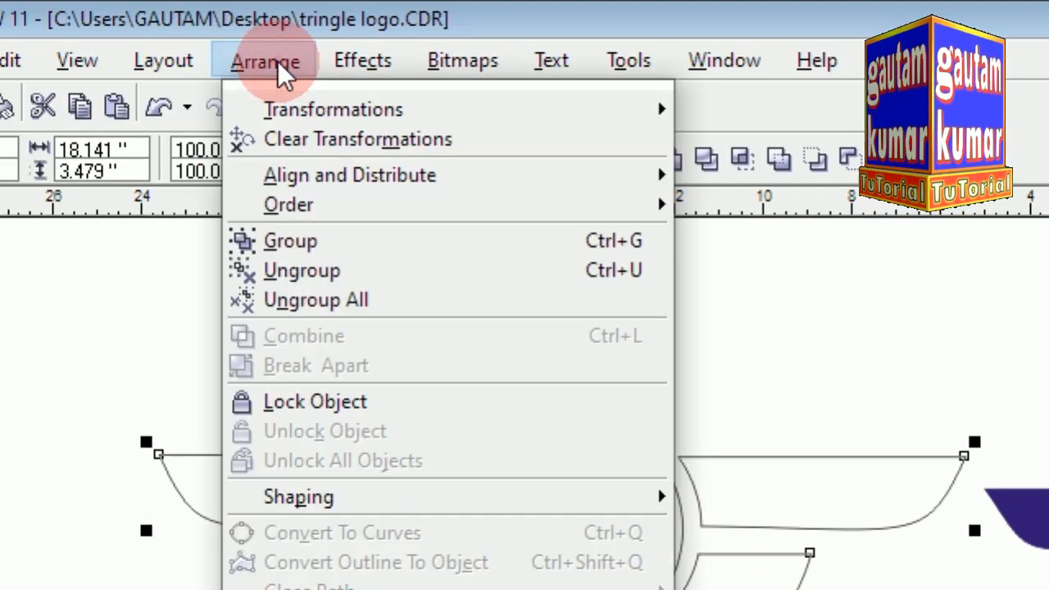
pyautogui.moveTo(311, 189)
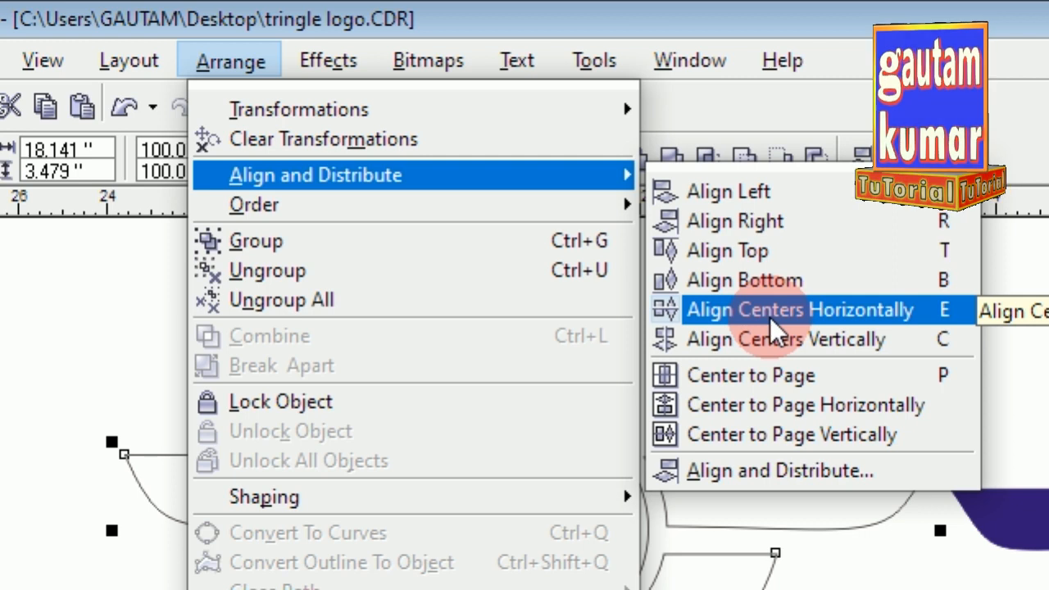
pyautogui.click(769, 317)
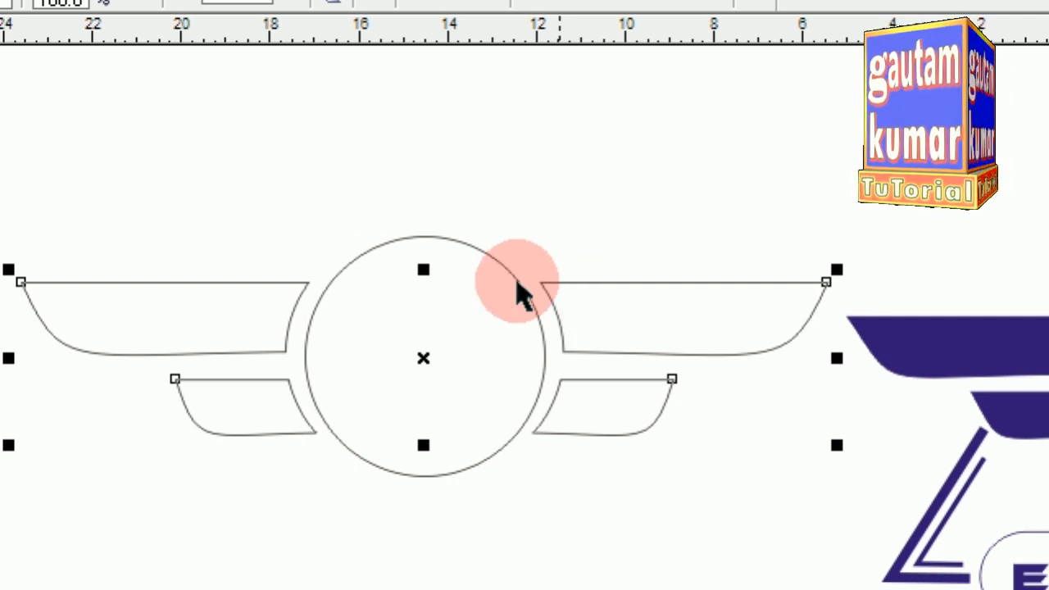
pyautogui.click(373, 206)
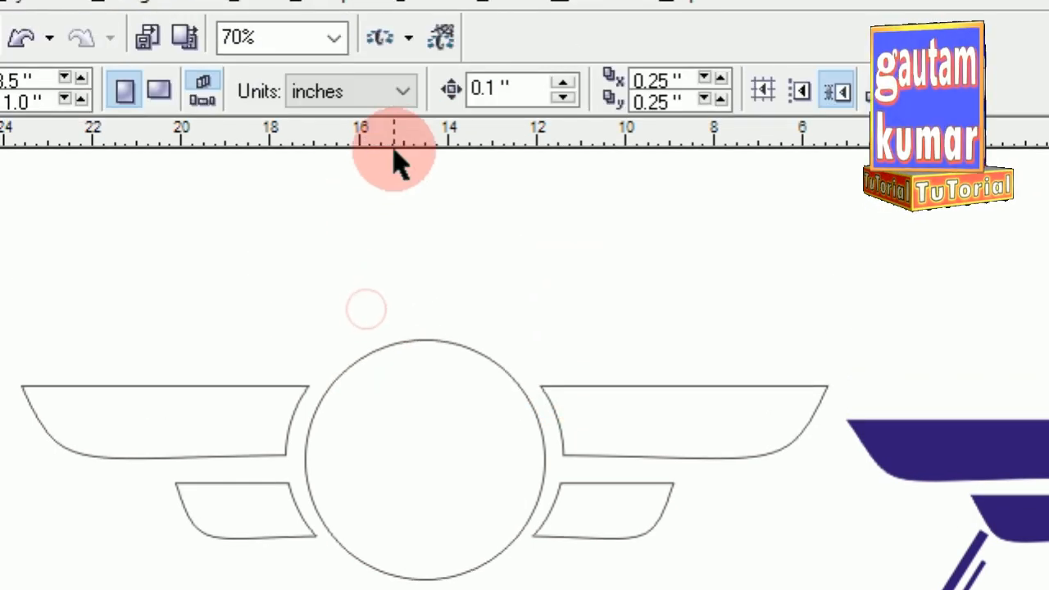
# Step: Check the upper wings' top edges against a temporary horizontal guideline and delete the guideline
pyautogui.moveTo(406, 386); pyautogui.dragTo(406, 387)
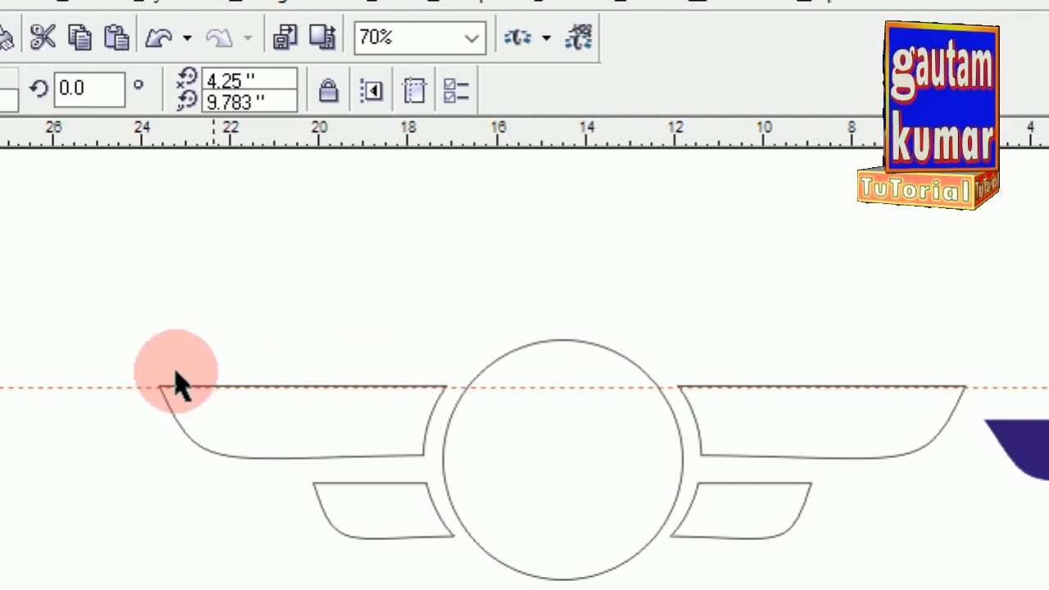
pyautogui.rightClick(241, 387)
pyautogui.click(314, 419)
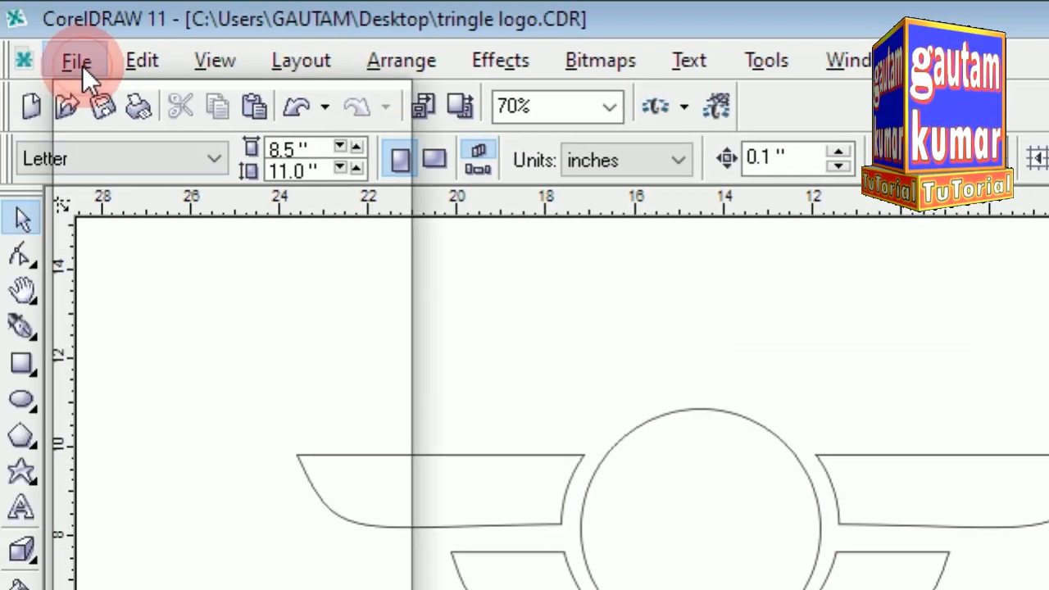
# Step: Import the full image "final photo" from the "new photo" folder
pyautogui.click(77, 58)
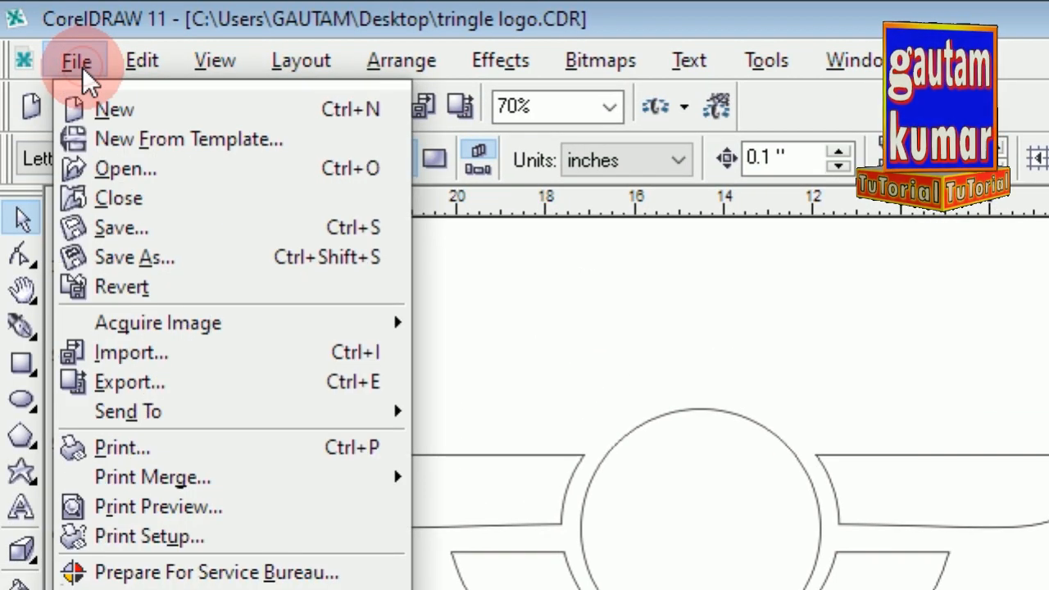
pyautogui.click(123, 356)
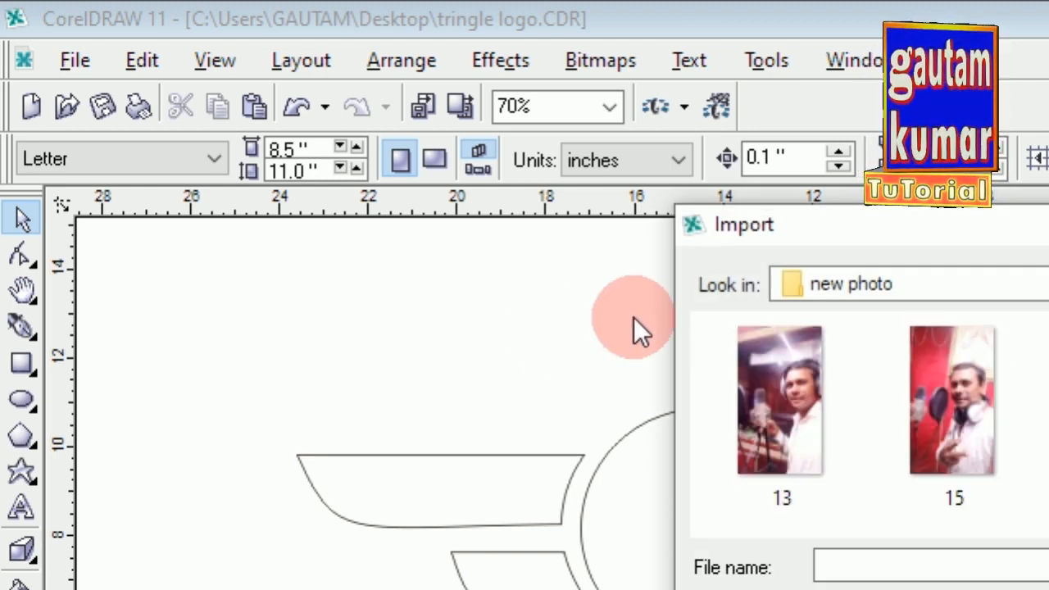
pyautogui.click(913, 399)
pyautogui.click(550, 297)
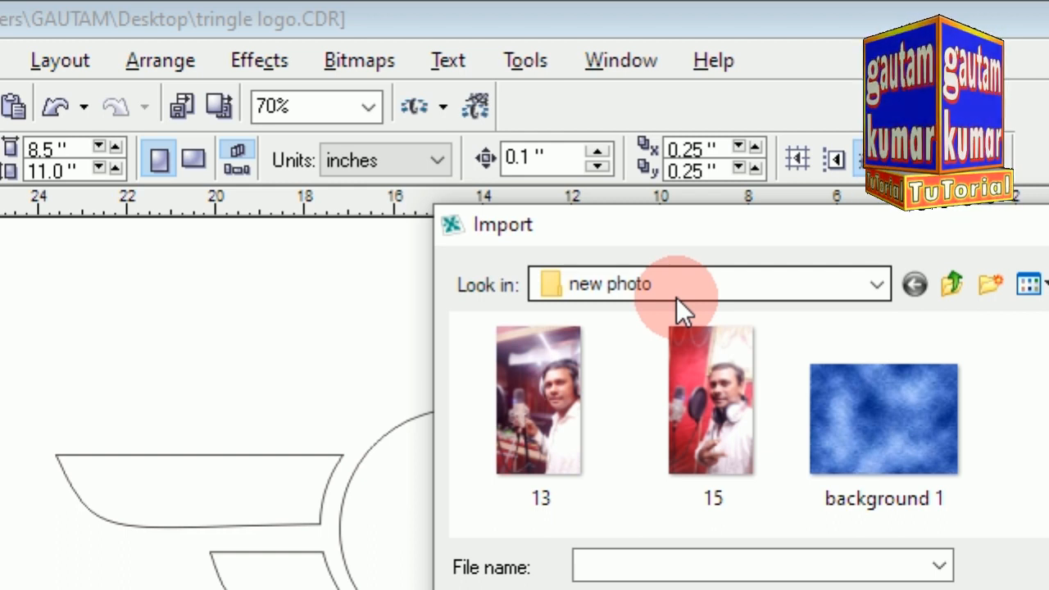
pyautogui.click(703, 289)
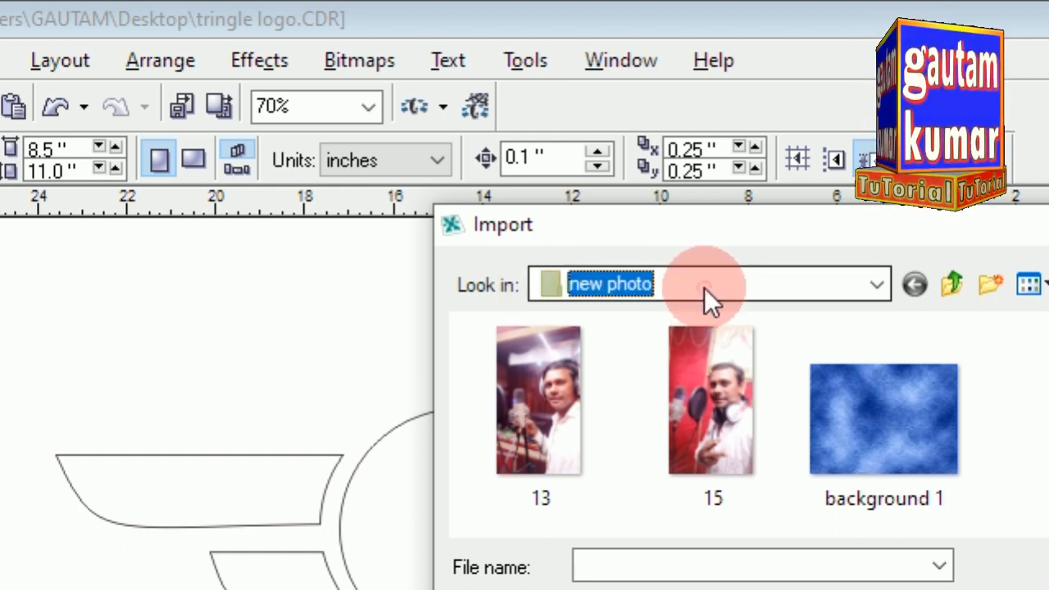
pyautogui.click(704, 288)
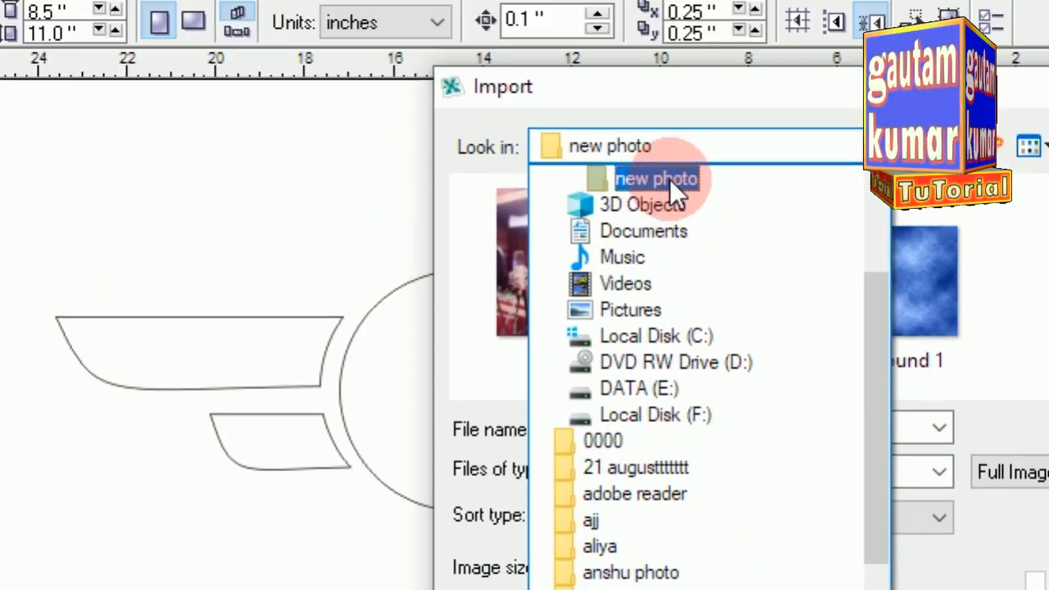
pyautogui.click(668, 40)
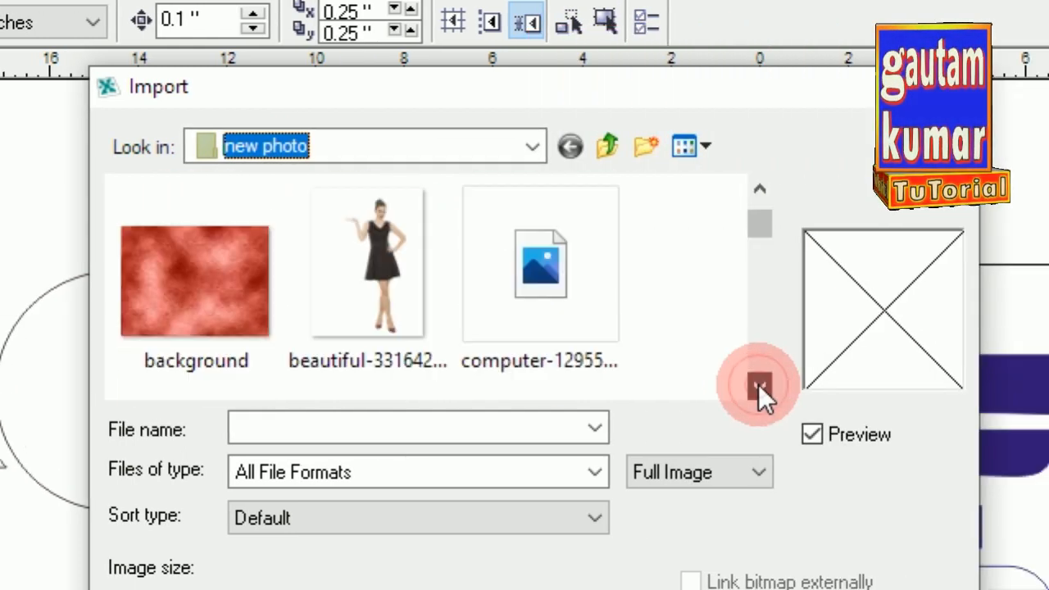
pyautogui.click(1034, 386)
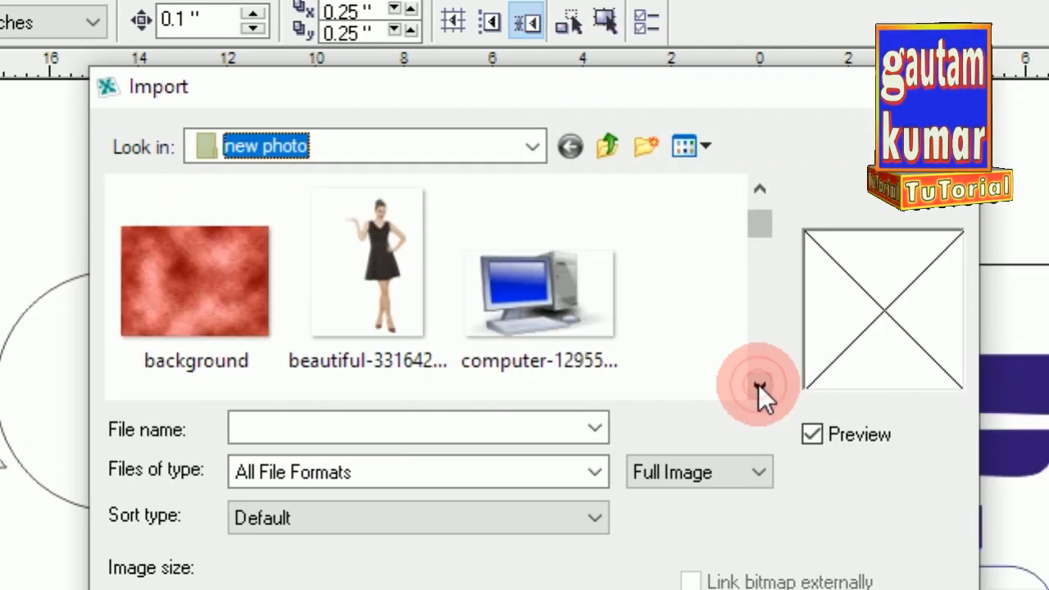
pyautogui.click(758, 384)
pyautogui.click(758, 385)
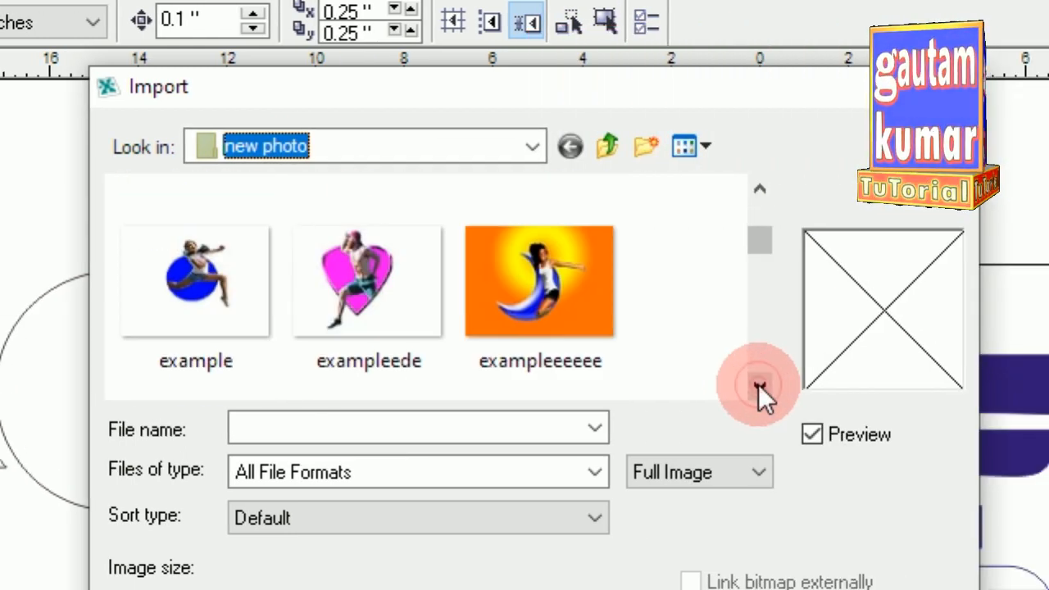
pyautogui.click(758, 384)
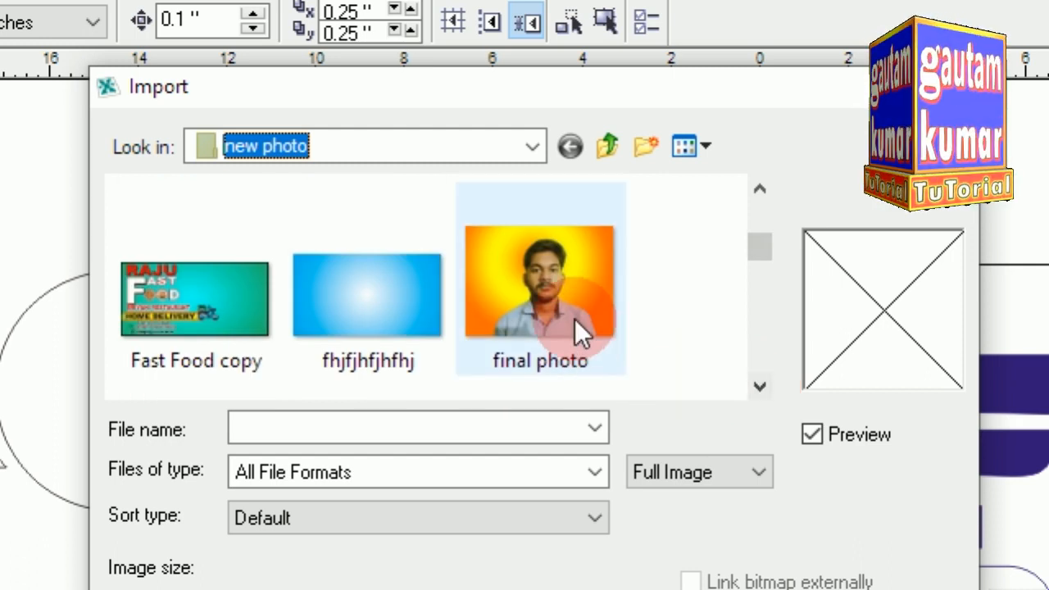
pyautogui.click(547, 283)
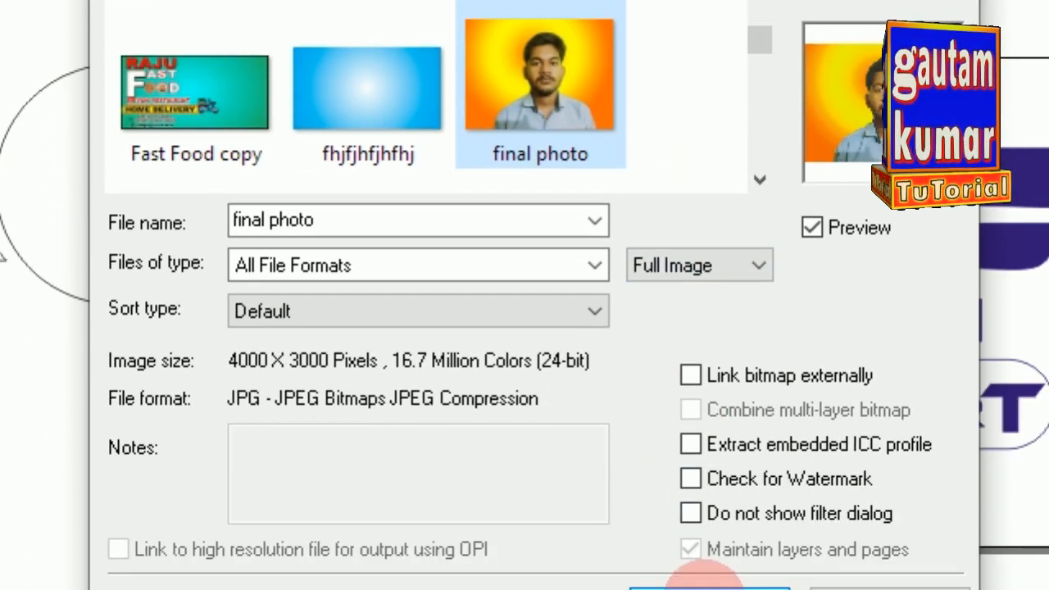
pyautogui.click(704, 502)
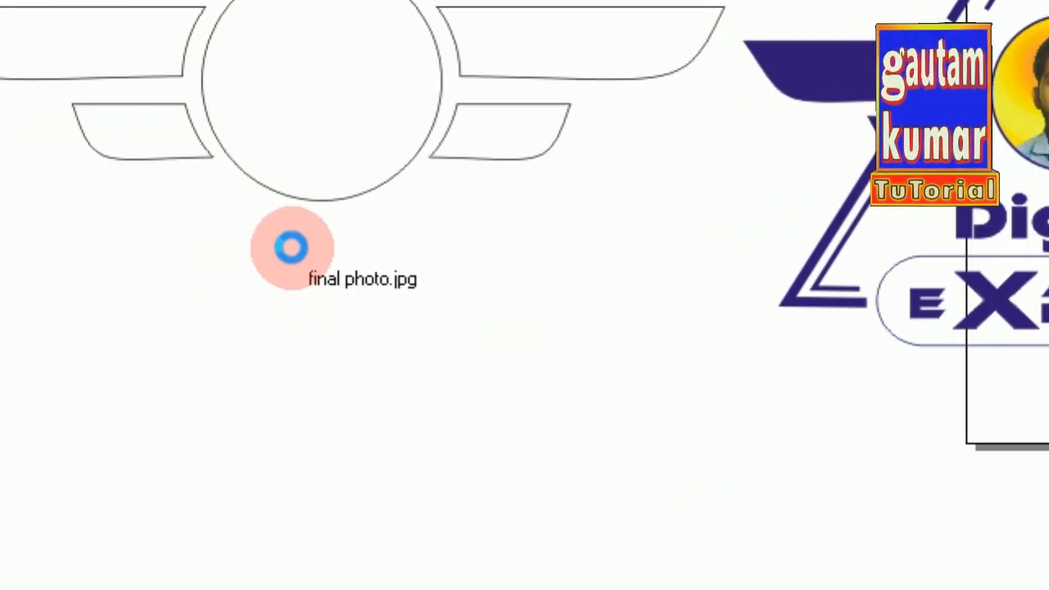
# Step: Place the imported photo just below the circle and enlarge it proportionally until it is slightly wider than the circle
pyautogui.moveTo(208, 213); pyautogui.dragTo(357, 320)
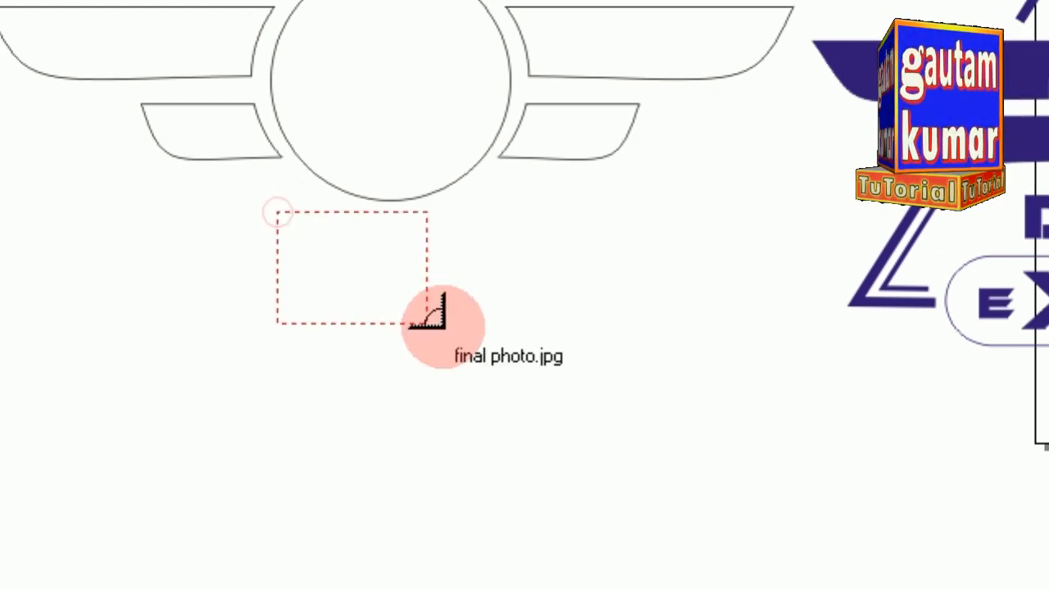
pyautogui.moveTo(427, 323); pyautogui.dragTo(534, 404)
pyautogui.moveTo(410, 308); pyautogui.dragTo(374, 379)
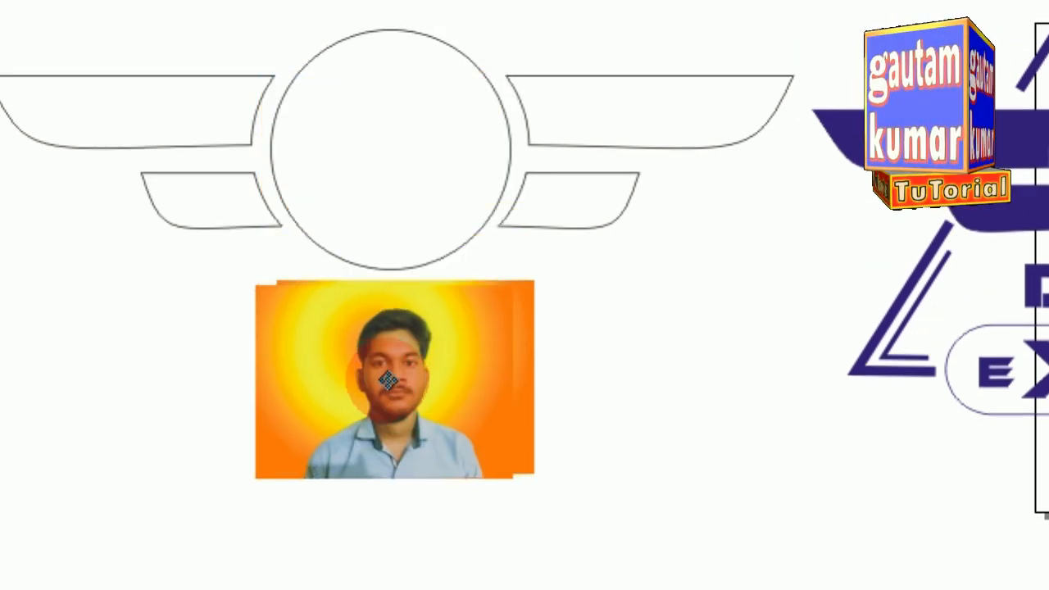
pyautogui.moveTo(521, 423); pyautogui.dragTo(560, 452)
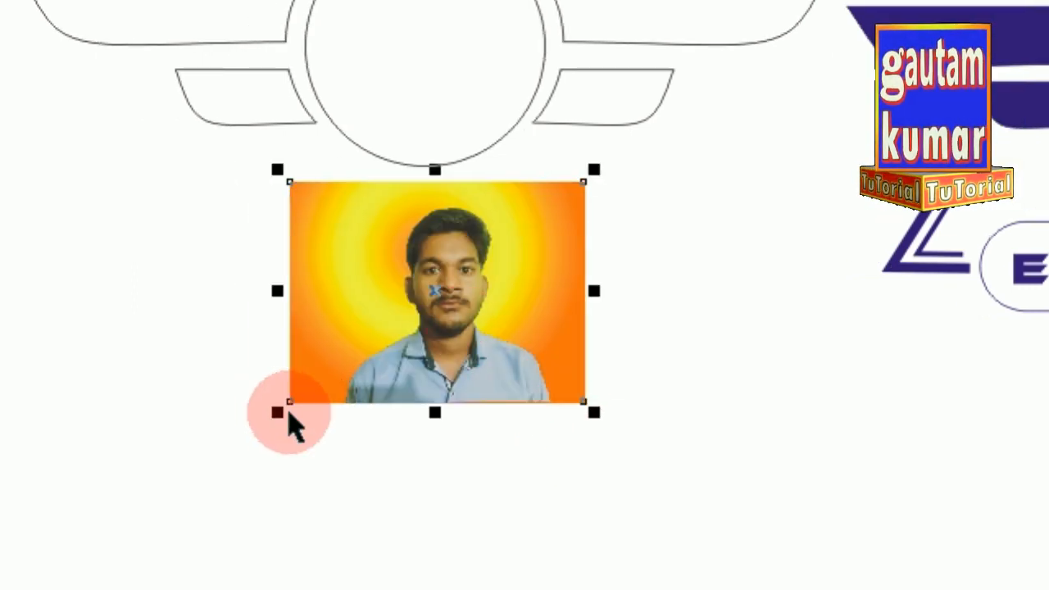
pyautogui.moveTo(281, 411); pyautogui.dragTo(267, 422)
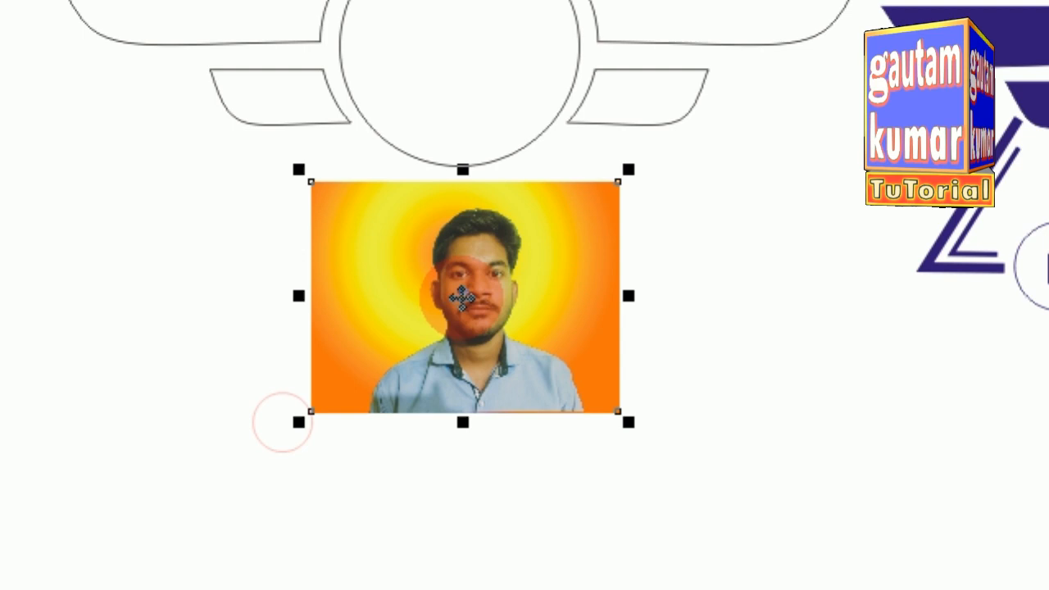
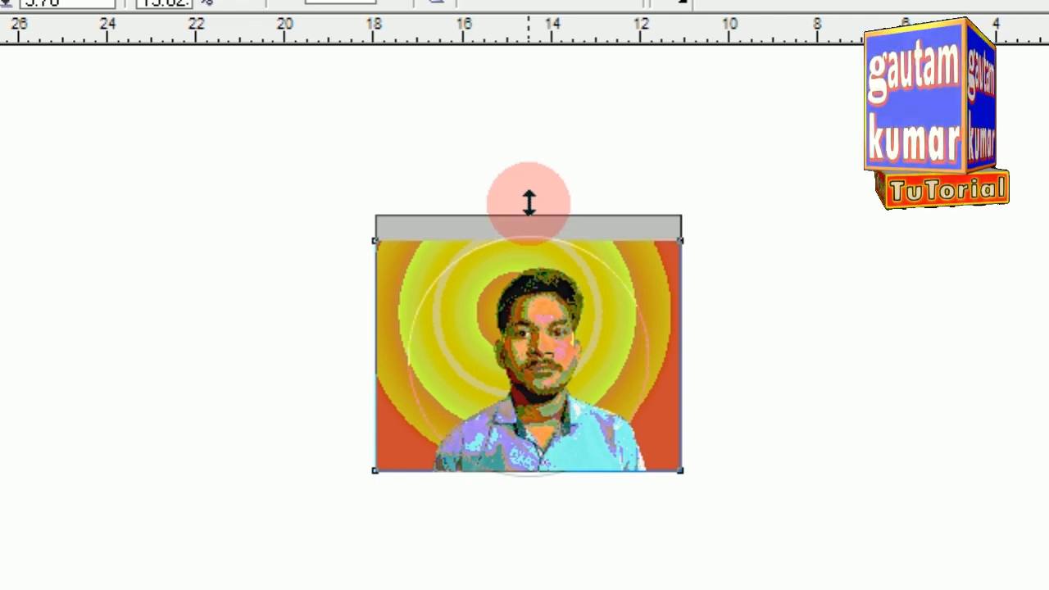
# Step: Resize the photo to about 6.39 by 5.53 inches and position it so it covers the circle around the man's head and shoulders
pyautogui.moveTo(527, 483); pyautogui.dragTo(527, 503)
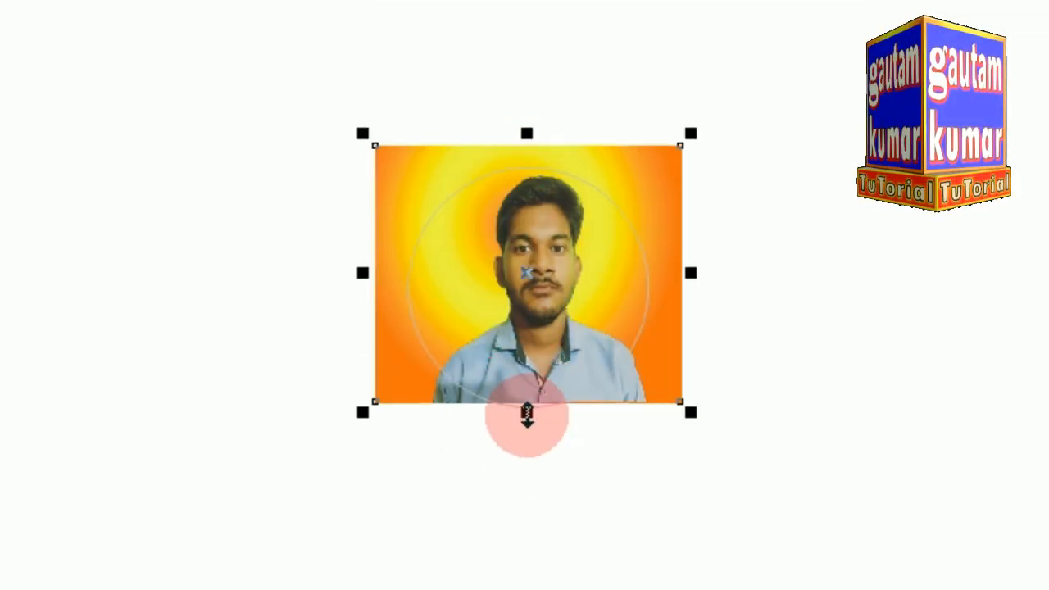
pyautogui.moveTo(527, 435); pyautogui.dragTo(527, 435)
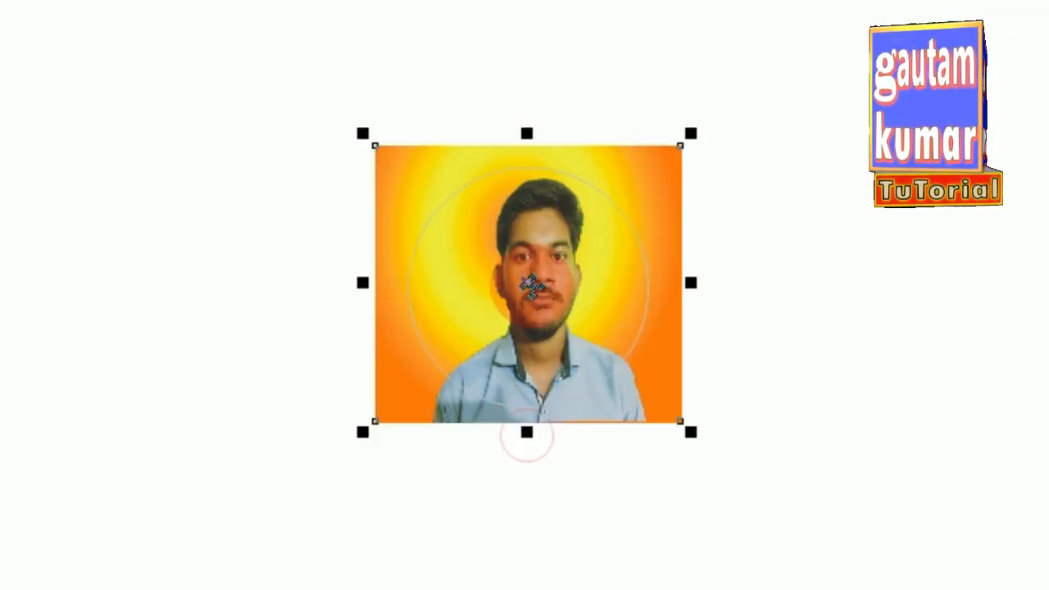
pyautogui.moveTo(524, 281); pyautogui.dragTo(512, 278)
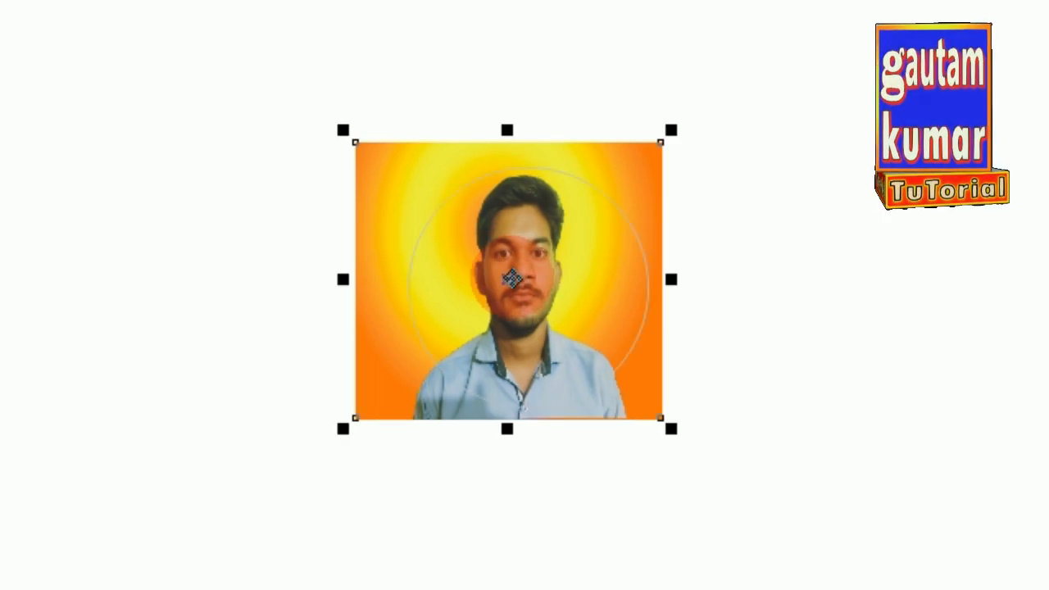
pyautogui.moveTo(344, 130); pyautogui.dragTo(355, 183)
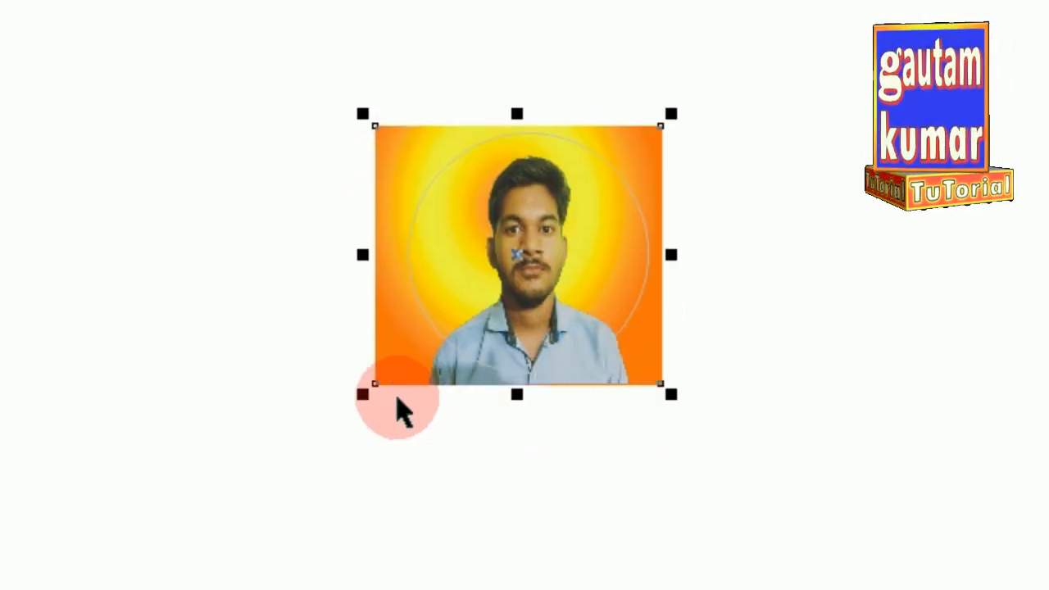
pyautogui.moveTo(363, 396); pyautogui.dragTo(374, 382)
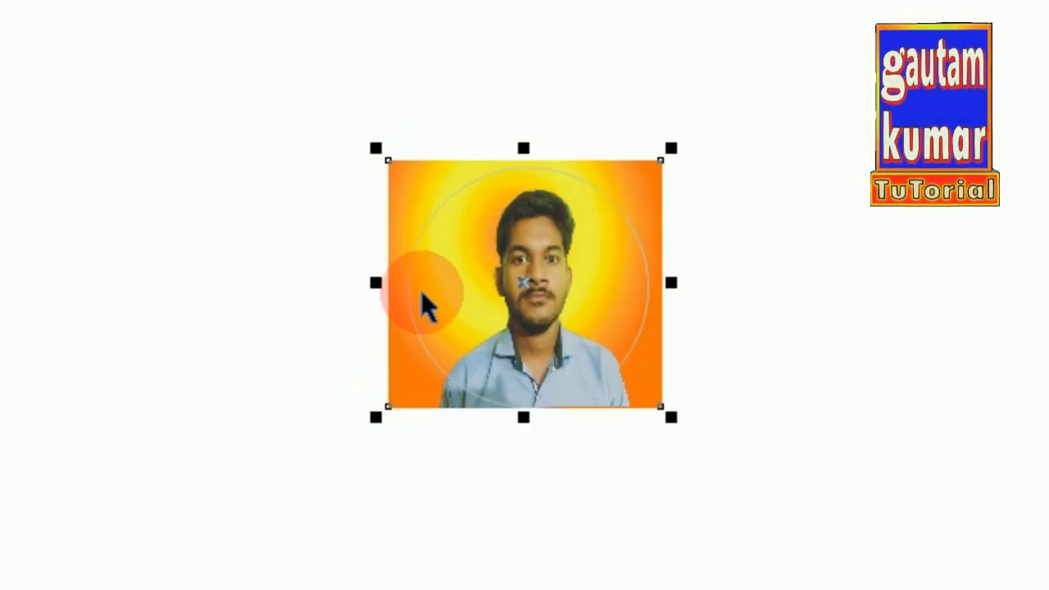
pyautogui.moveTo(670, 281); pyautogui.dragTo(682, 281)
pyautogui.moveTo(529, 283); pyautogui.dragTo(514, 282)
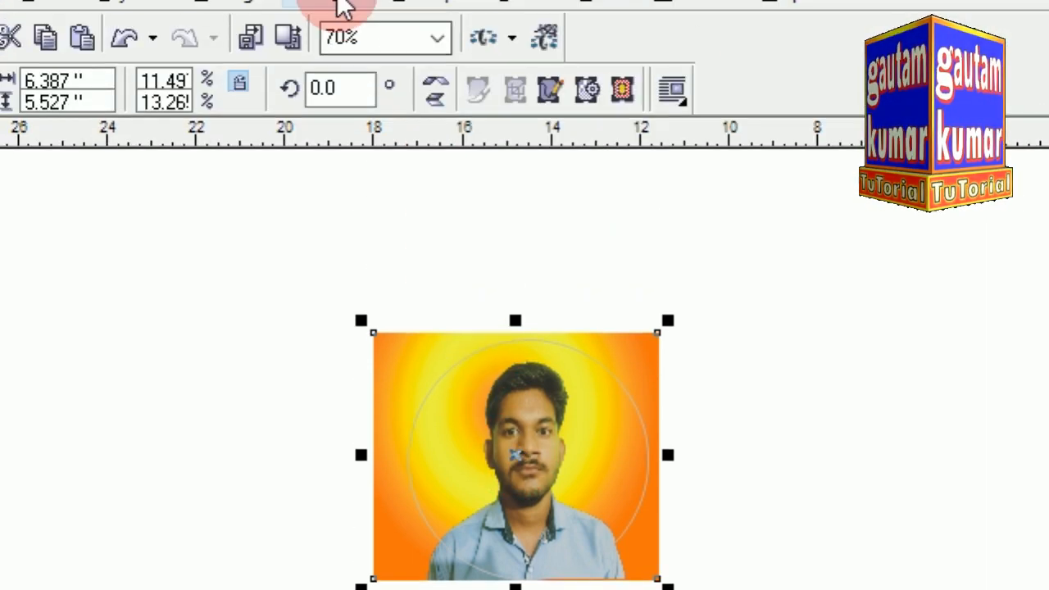
# Step: PowerClip the photo inside the circle between the wings
pyautogui.click(332, 61)
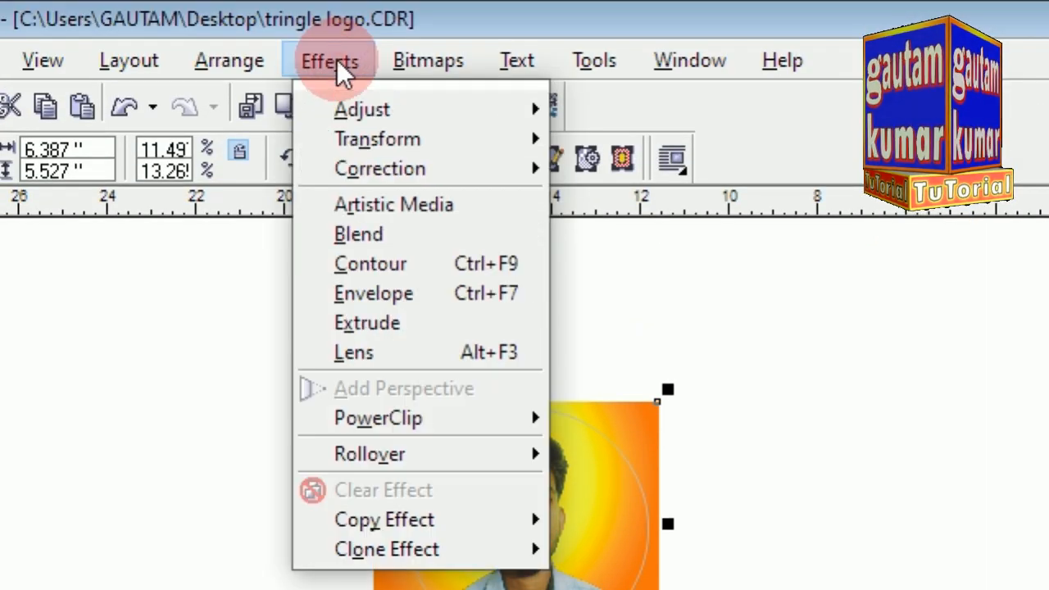
pyautogui.moveTo(398, 426)
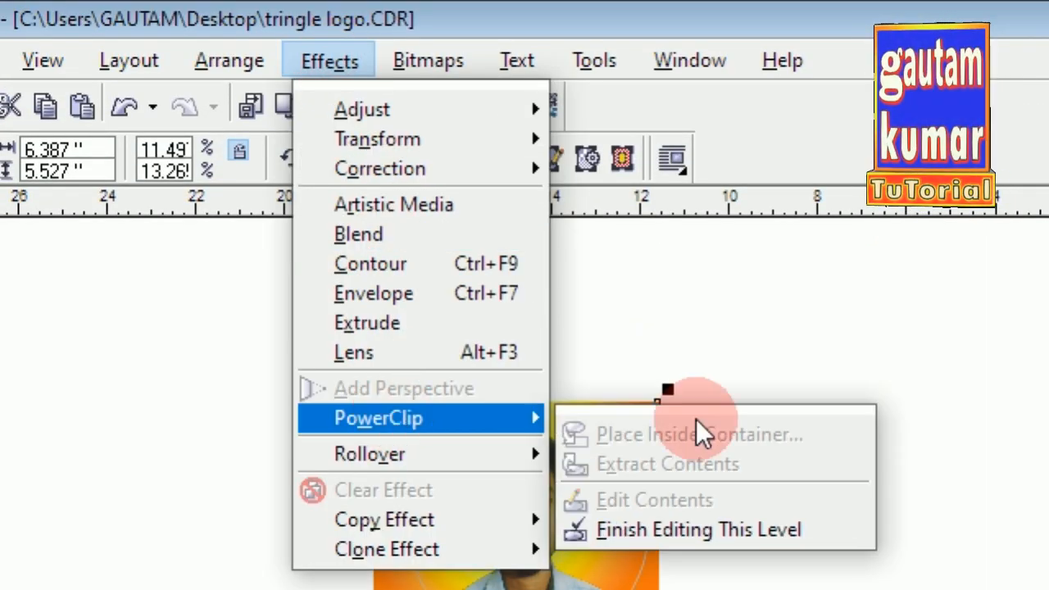
pyautogui.click(659, 431)
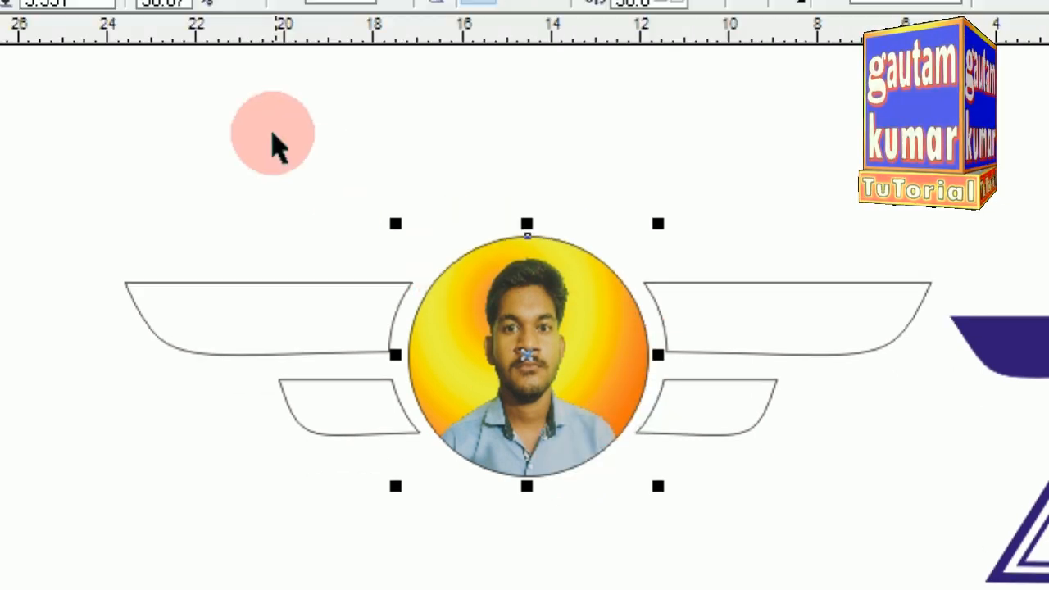
pyautogui.click(271, 204)
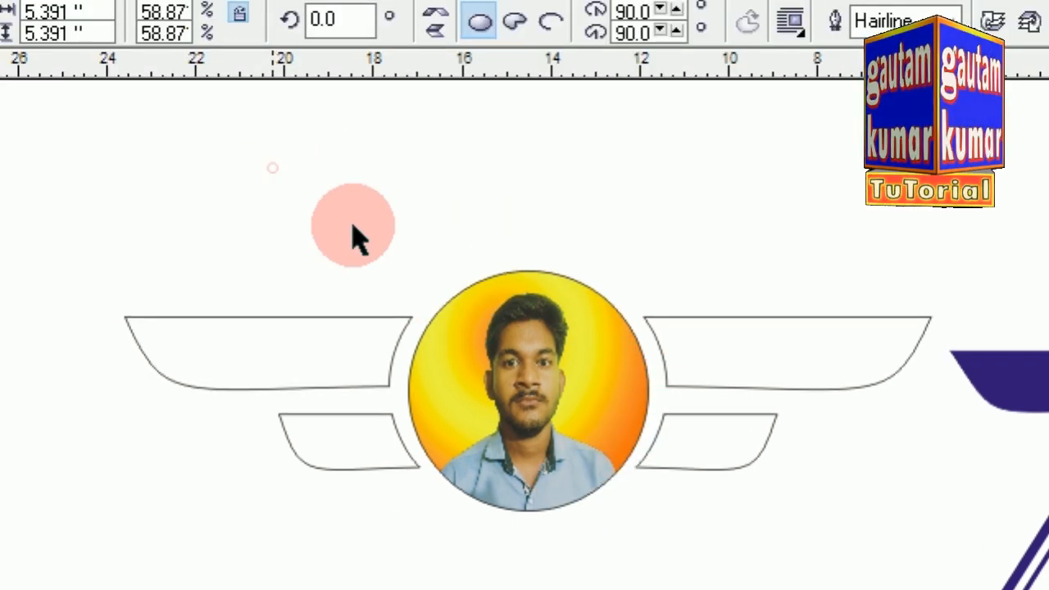
# Step: Set the photo circle's outline width to 4.0 pt
pyautogui.click(456, 293)
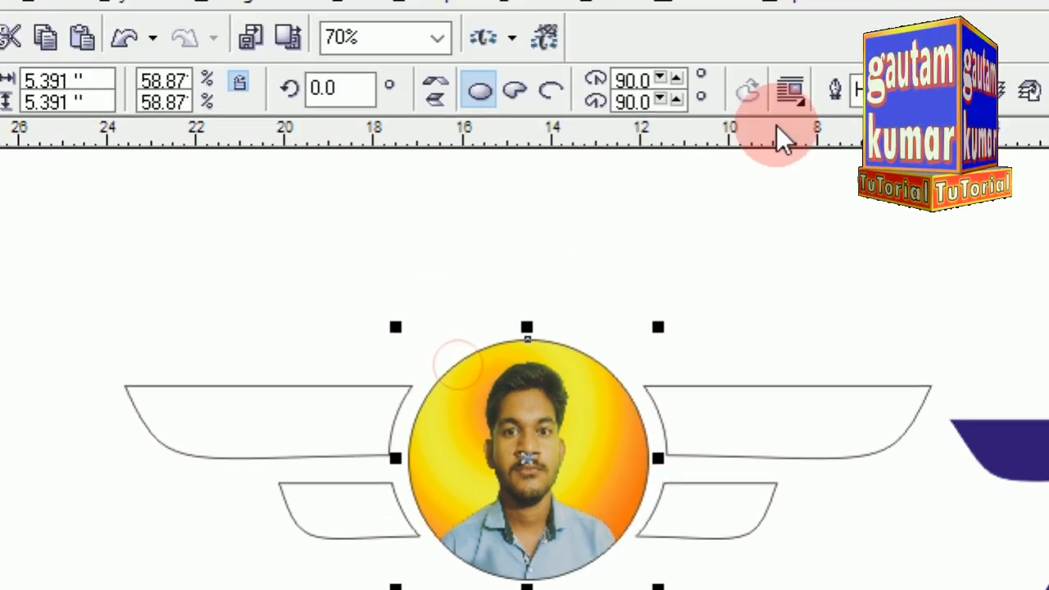
pyautogui.click(958, 31)
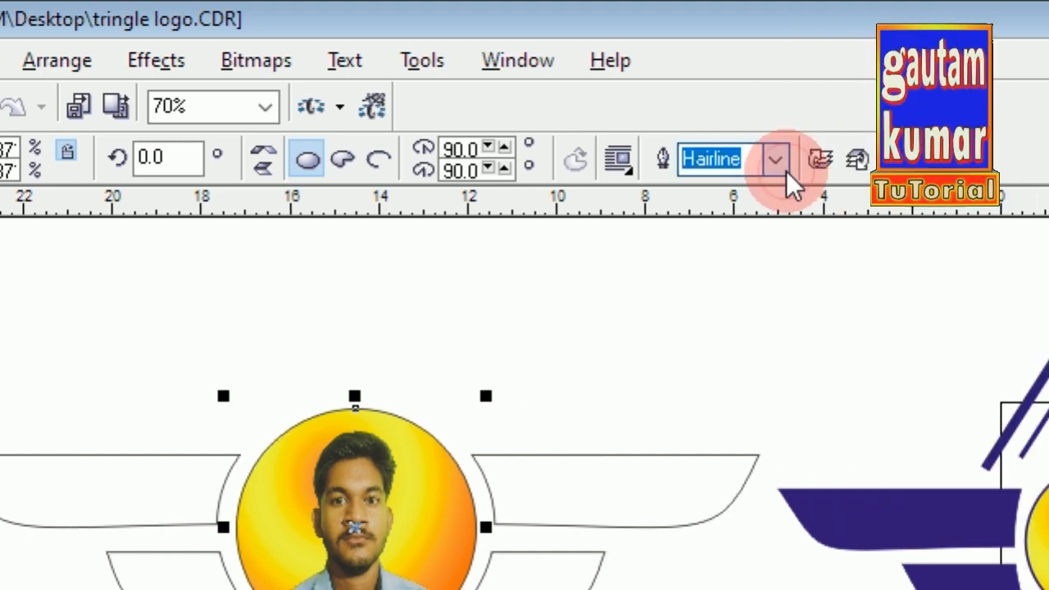
pyautogui.click(783, 168)
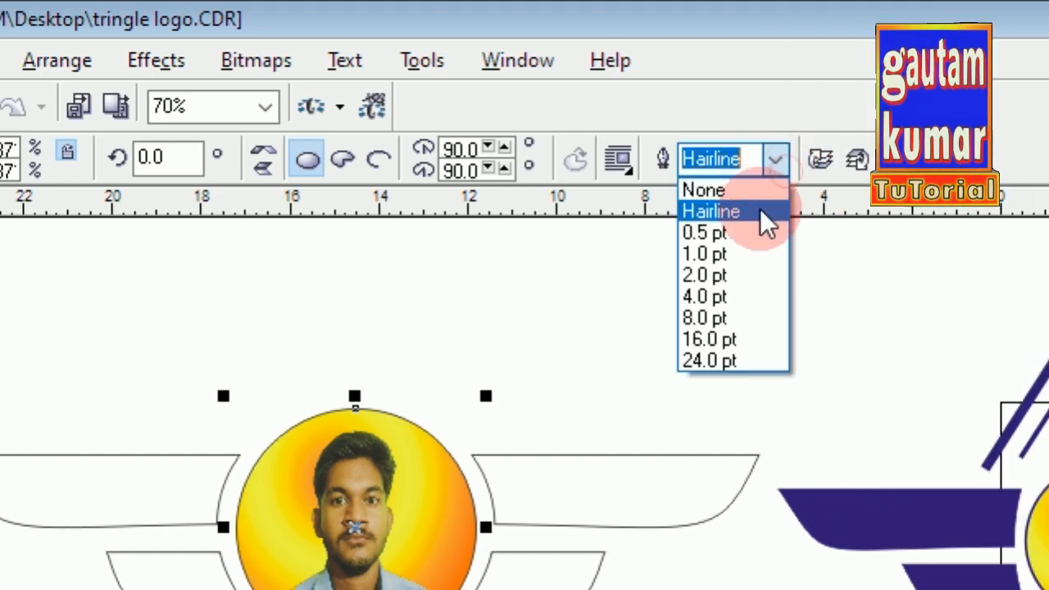
pyautogui.click(732, 297)
pyautogui.click(310, 449)
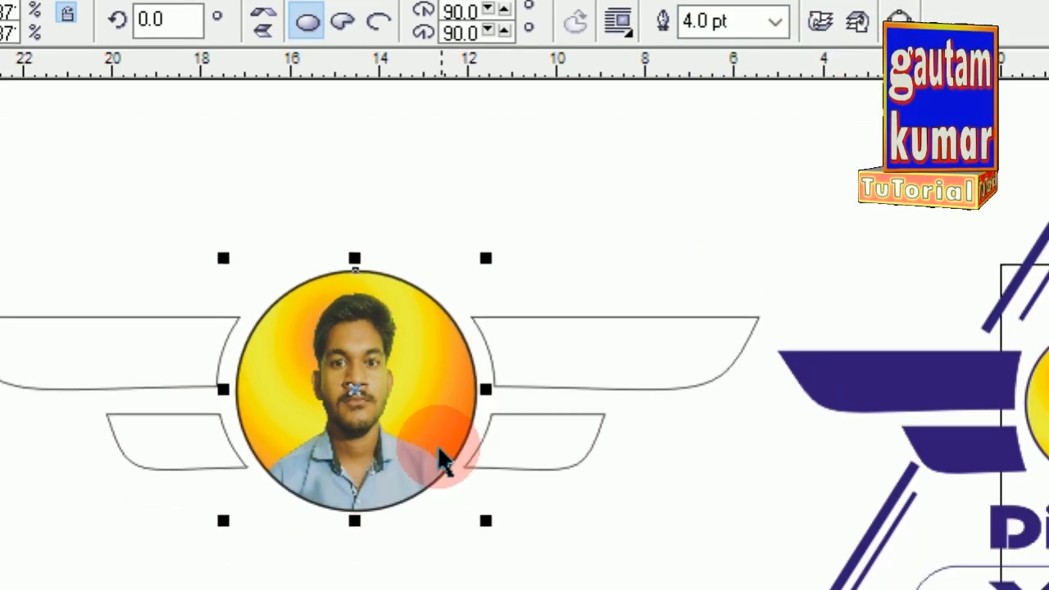
pyautogui.click(175, 322)
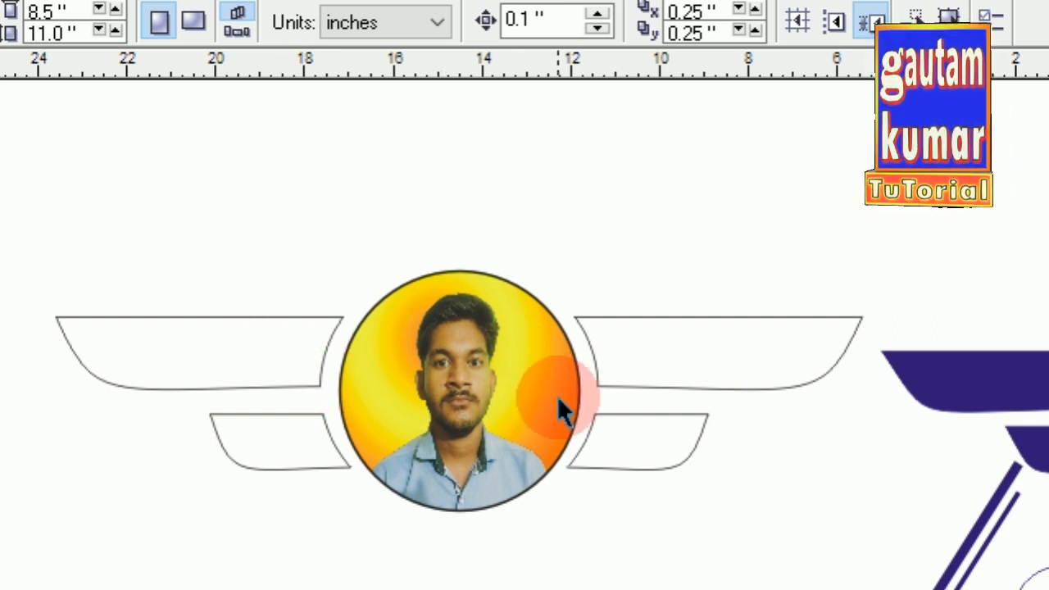
# Step: Fill the two left wings and the two right wings with Cyan
pyautogui.click(276, 326)
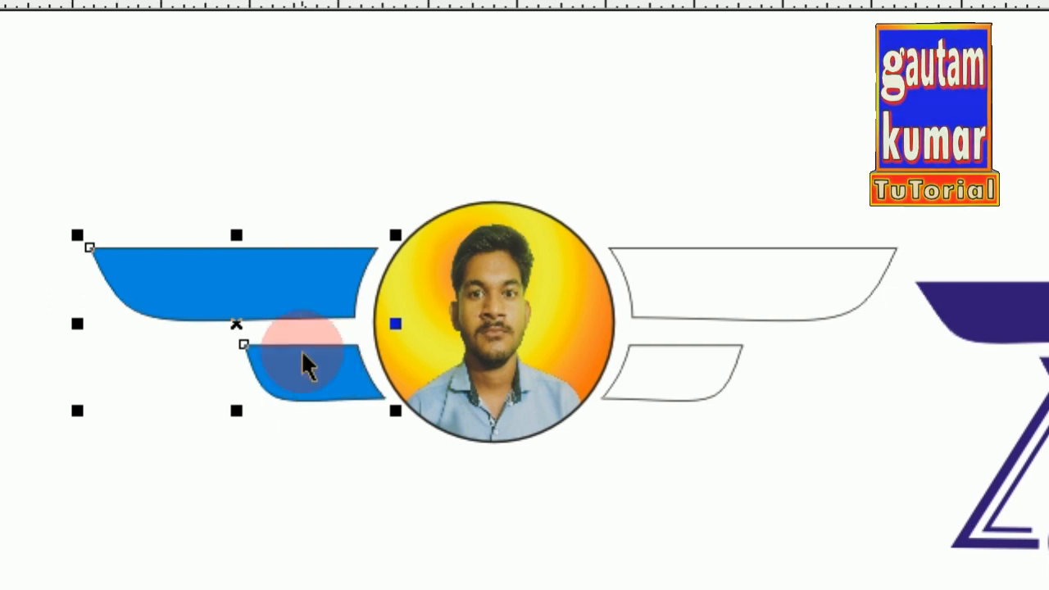
pyautogui.click(662, 260)
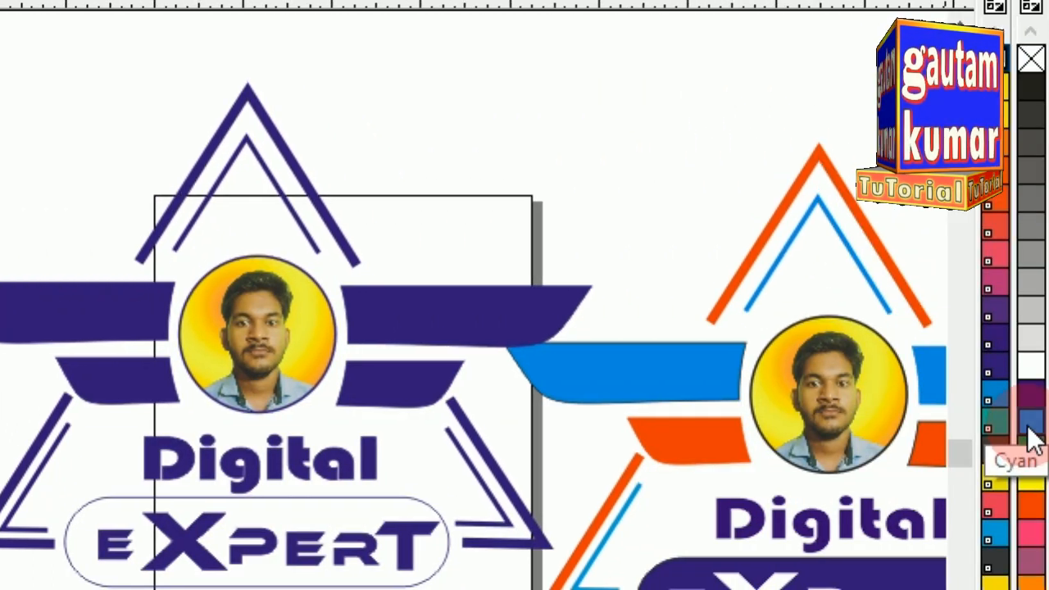
pyautogui.click(1027, 431)
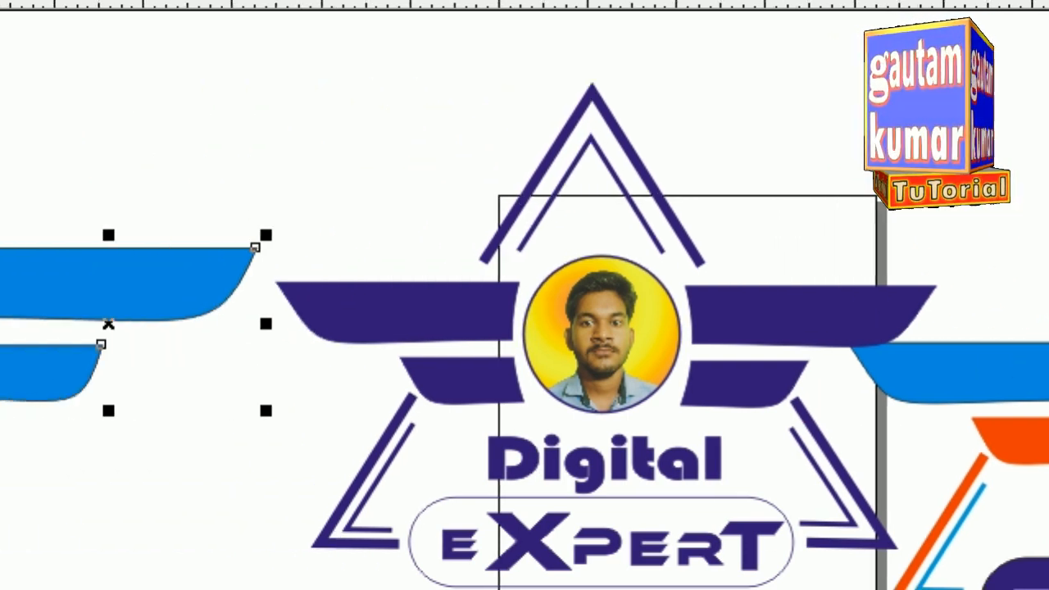
pyautogui.click(33, 143)
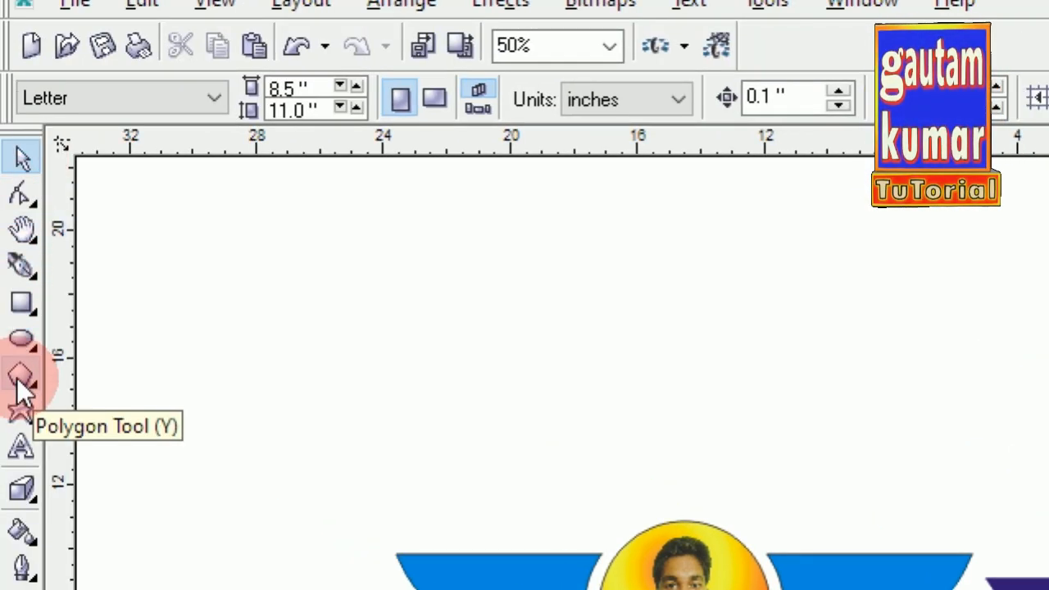
# Step: Draw a five-pointed star about 6.88 by 5.47 inches above the winged circle with the Polygon tool
pyautogui.click(18, 380)
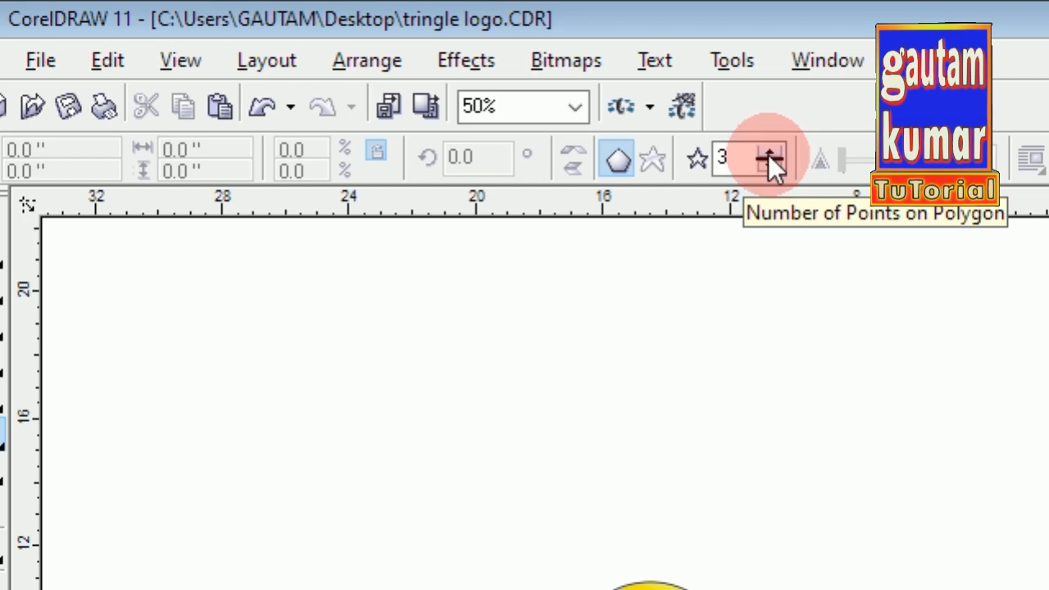
pyautogui.click(769, 153)
pyautogui.click(769, 153)
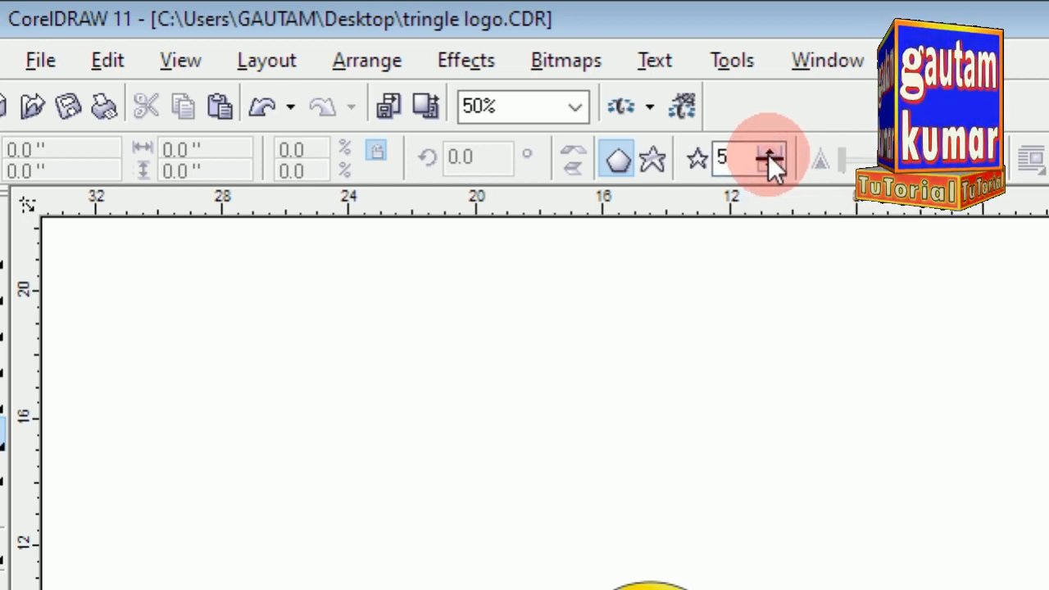
pyautogui.moveTo(507, 268); pyautogui.dragTo(735, 462)
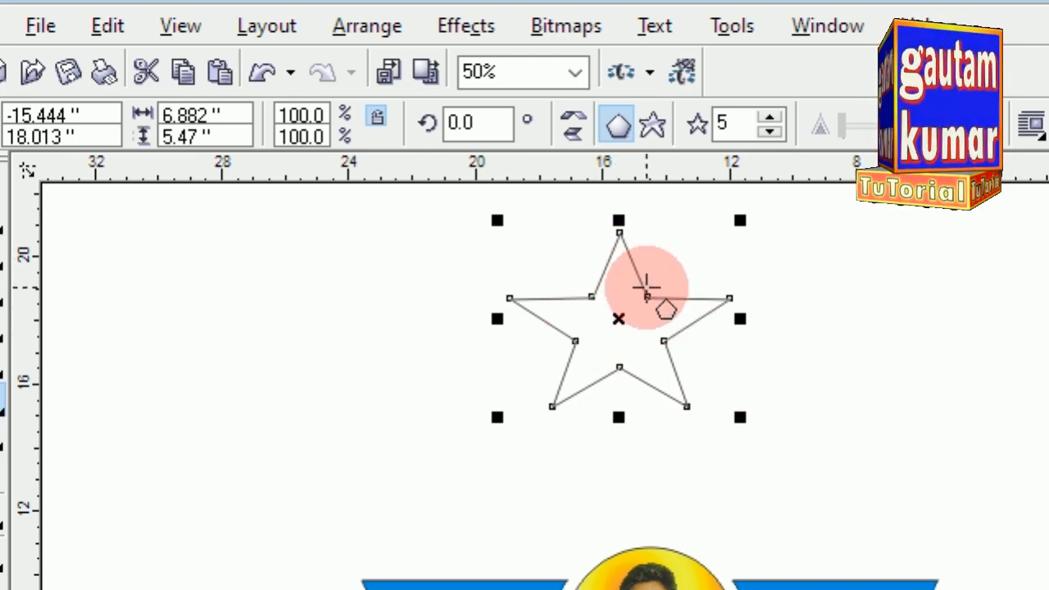
pyautogui.press('space')
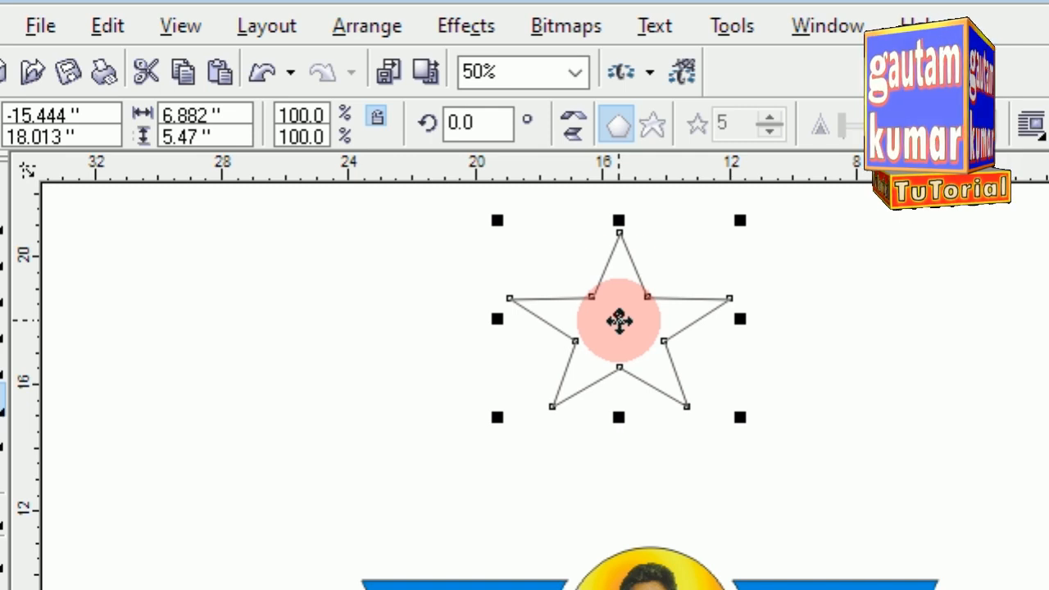
pyautogui.press('space')
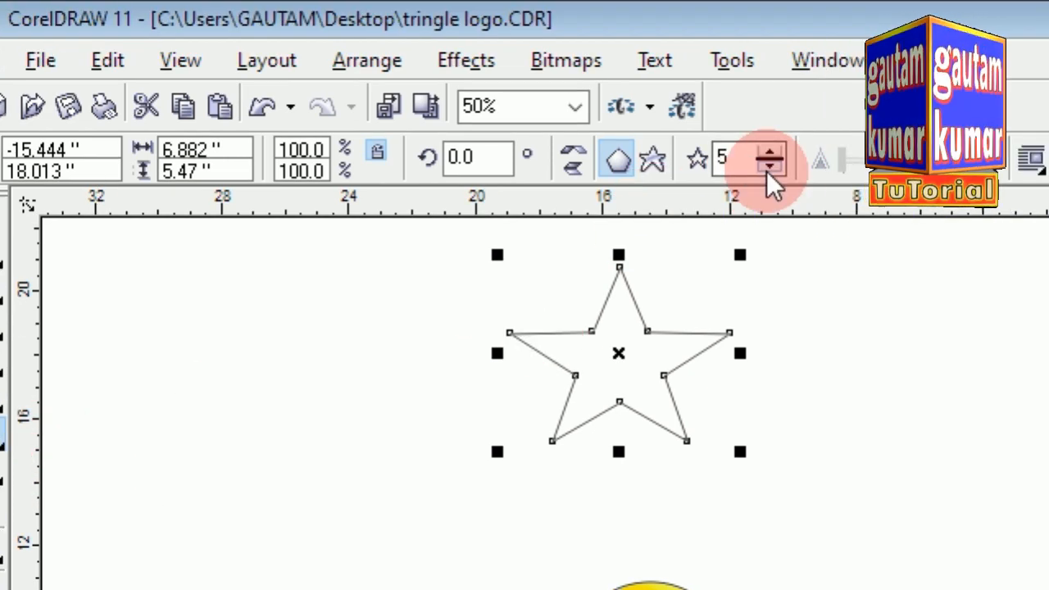
# Step: Reduce the star to three points and delete the resulting shape
pyautogui.click(803, 132)
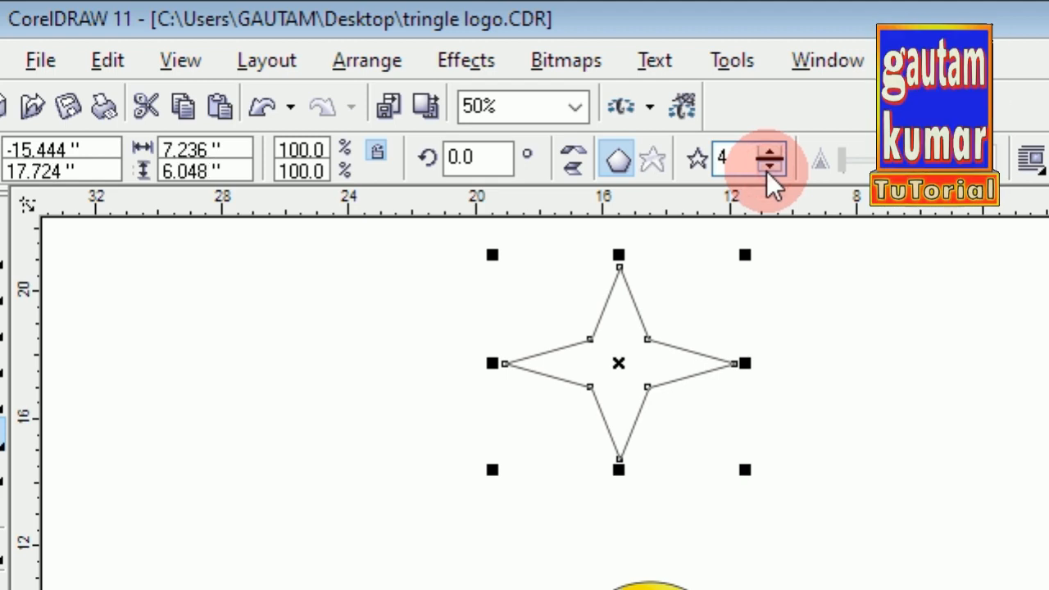
pyautogui.click(768, 167)
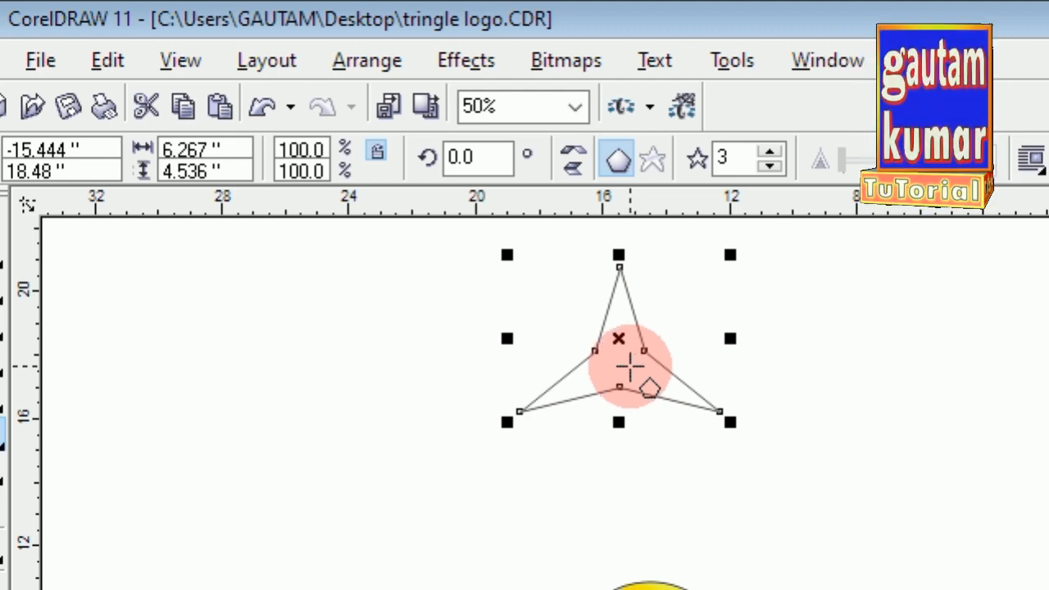
pyautogui.click(108, 60)
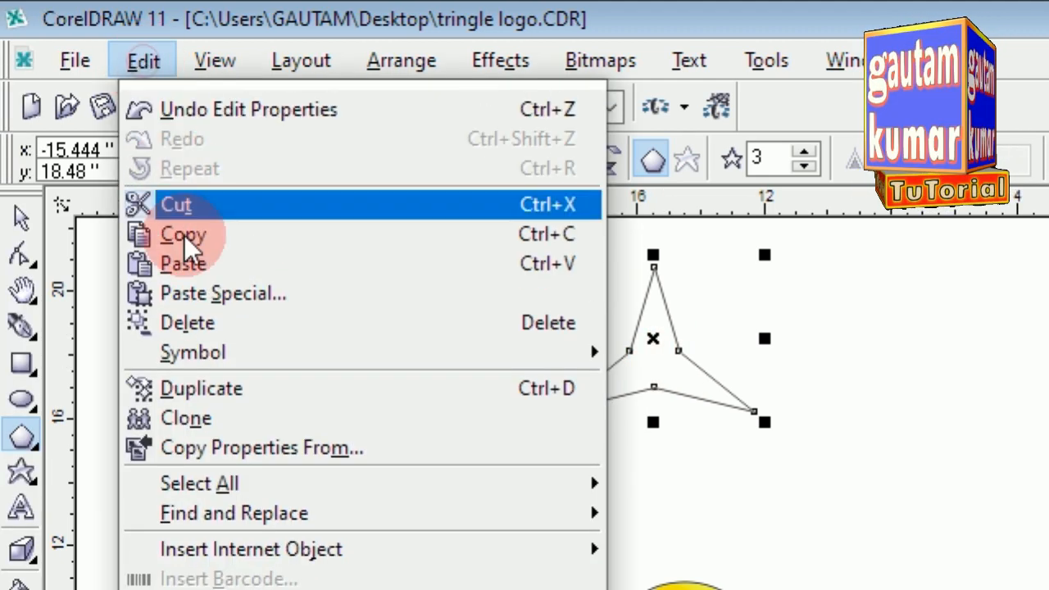
pyautogui.click(196, 323)
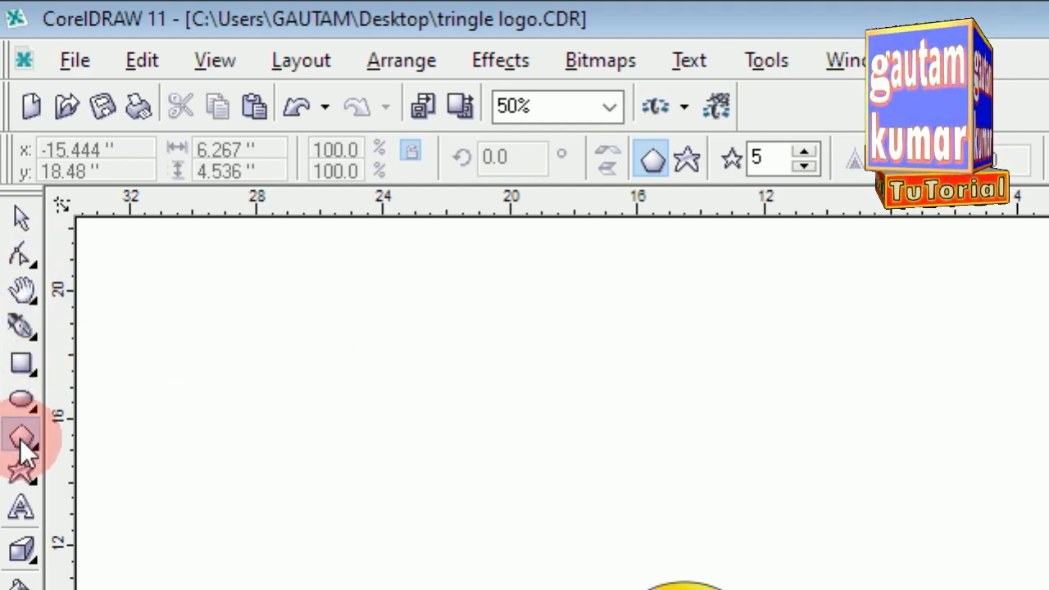
# Step: Draw another five-pointed star above the winged circle and reduce its number of points to 3
pyautogui.moveTo(421, 300); pyautogui.dragTo(676, 497)
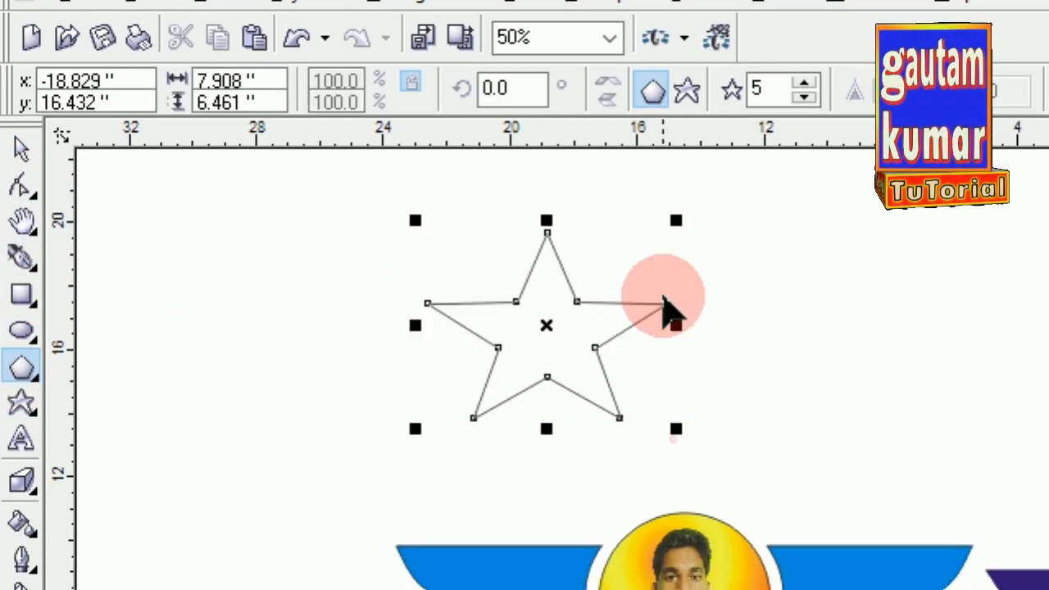
pyautogui.click(803, 98)
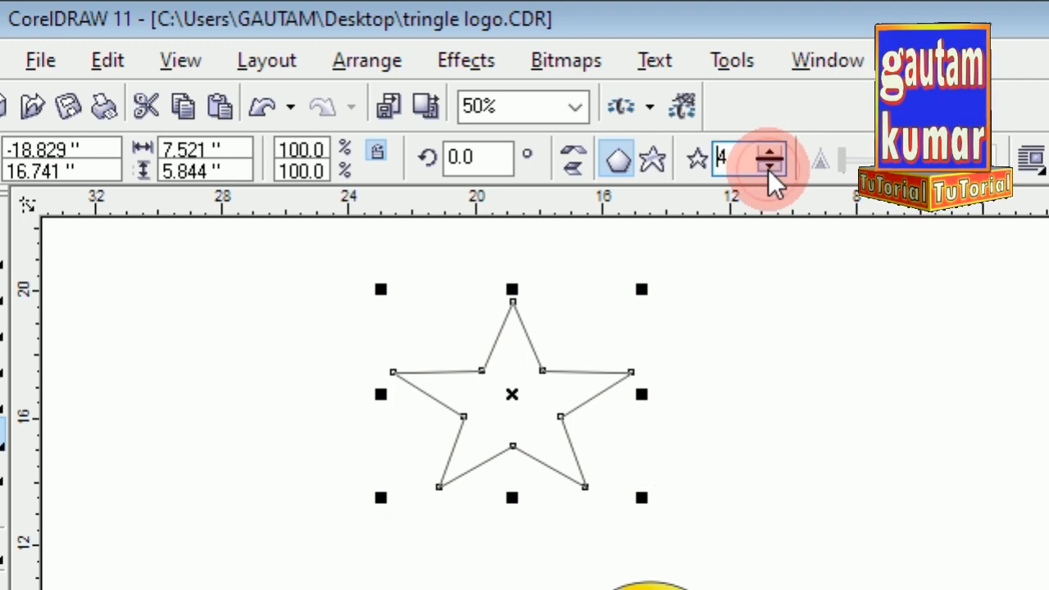
pyautogui.click(803, 97)
pyautogui.click(747, 160)
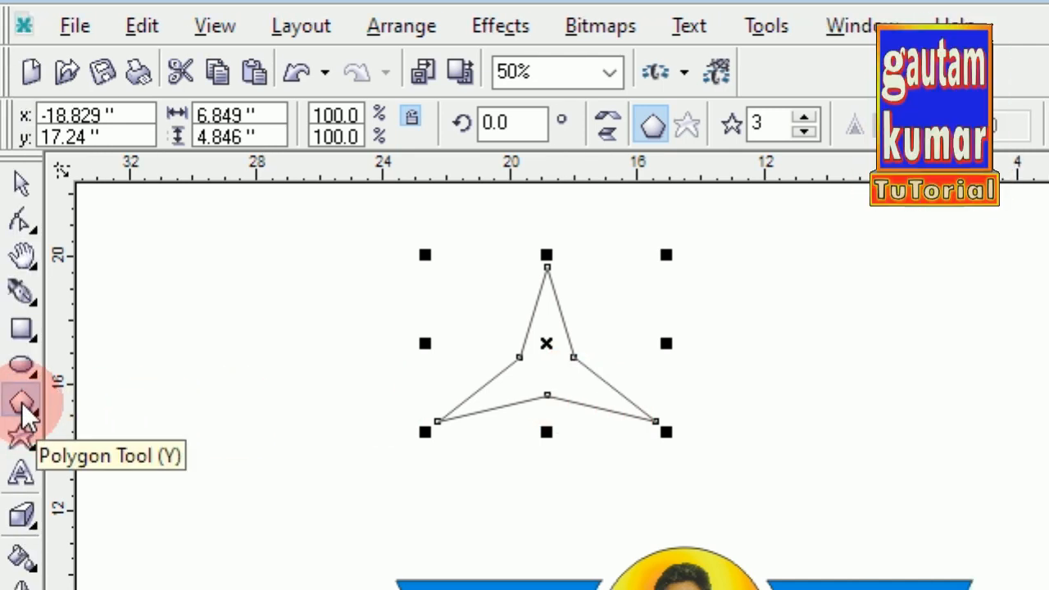
# Step: Set the Polygon tool's default shape to Polygon with 3 sides
pyautogui.doubleClick(23, 403)
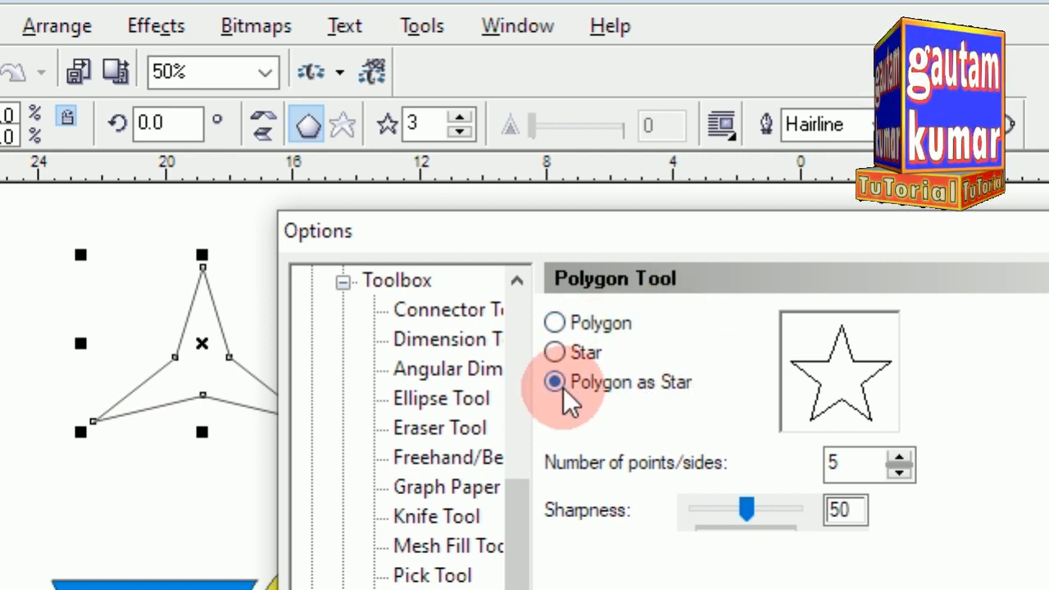
pyautogui.click(556, 322)
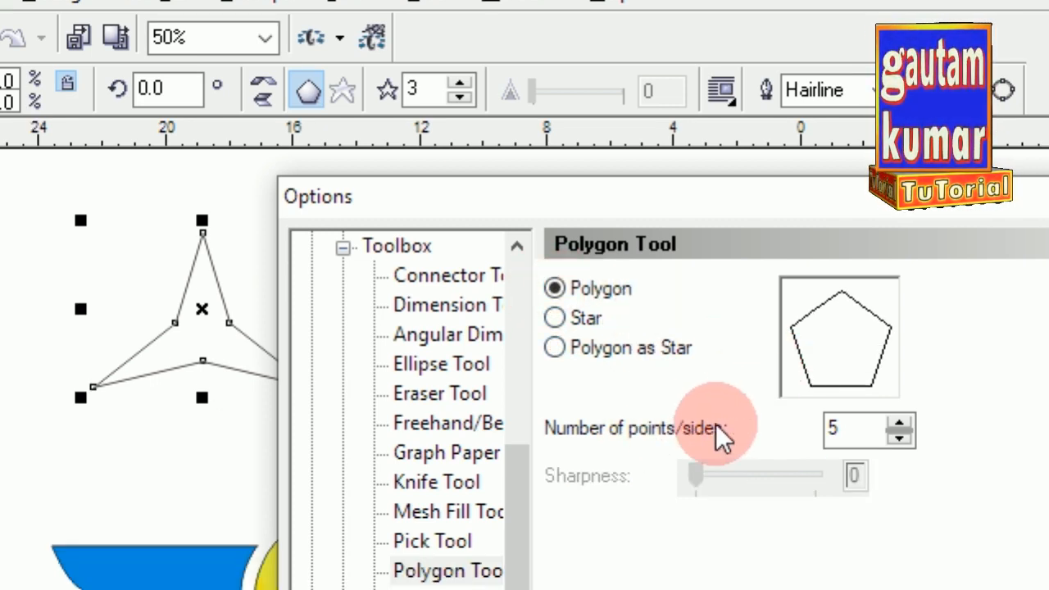
pyautogui.click(899, 437)
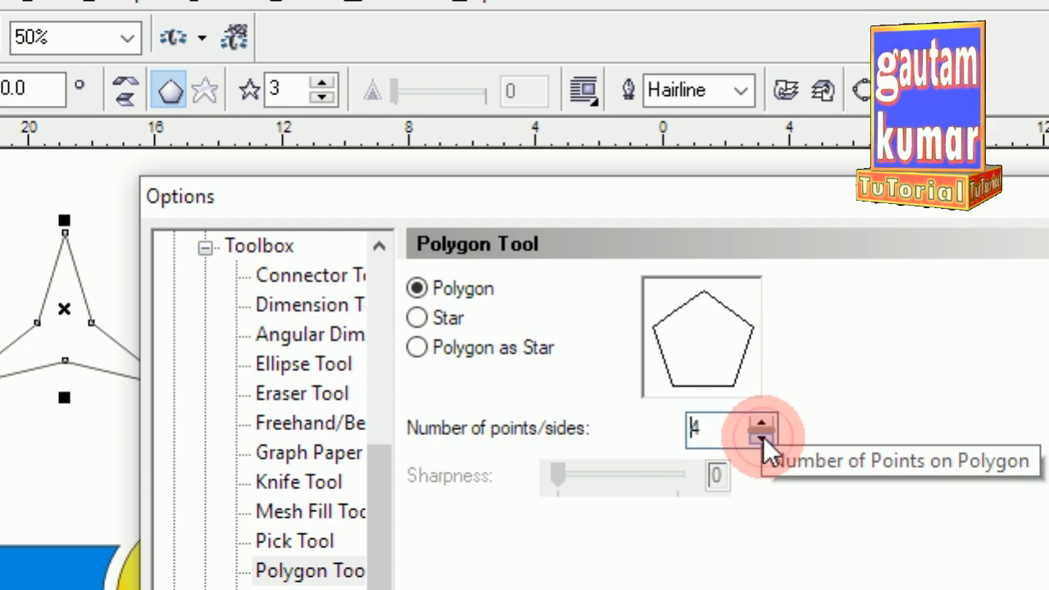
pyautogui.click(763, 436)
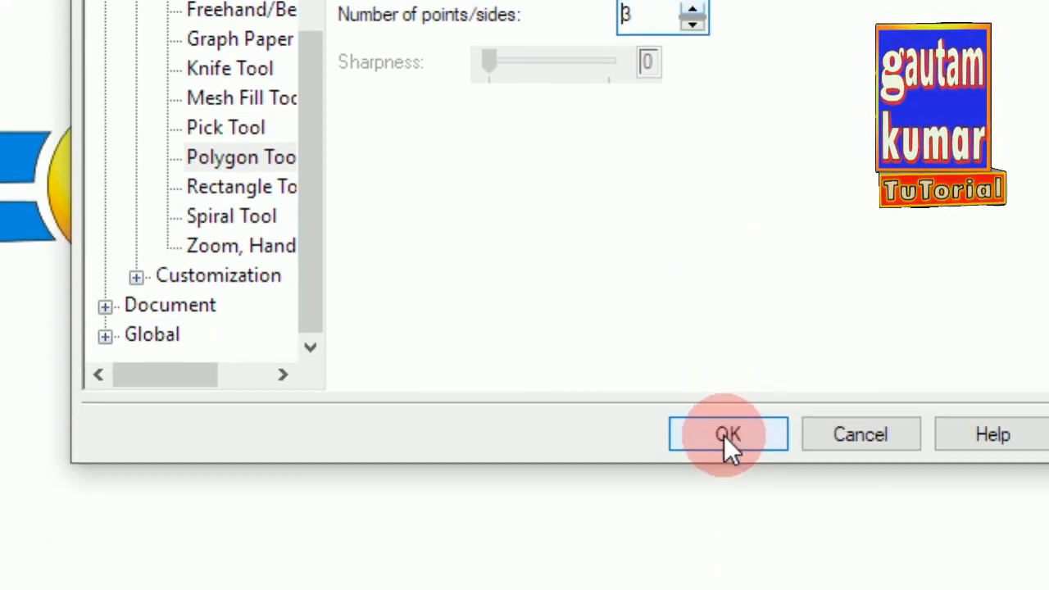
pyautogui.click(725, 434)
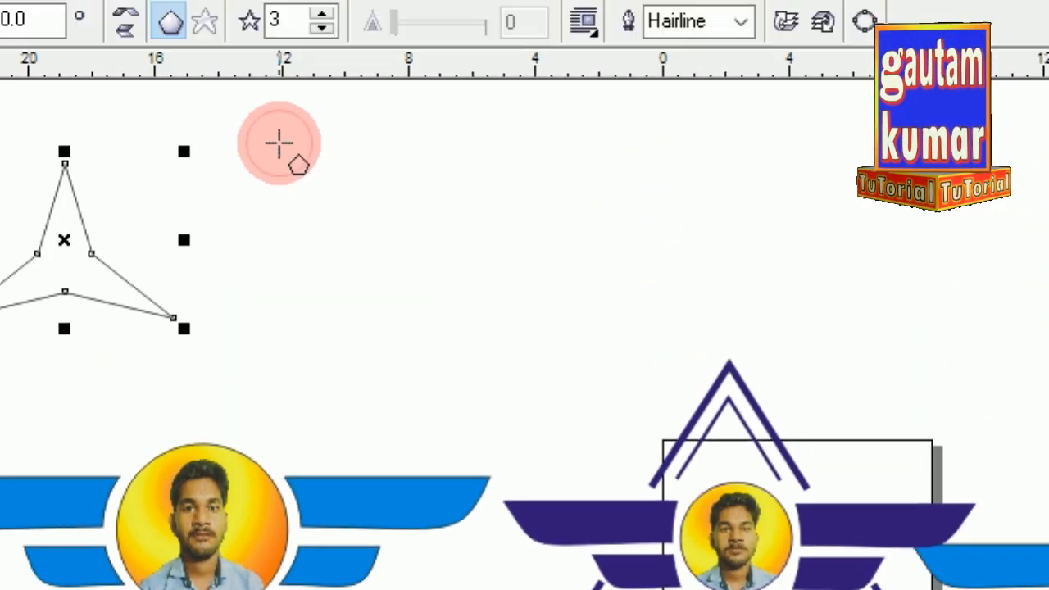
# Step: Draw a triangle to the right of the three-pointed star and delete that star
pyautogui.moveTo(280, 143); pyautogui.dragTo(486, 330)
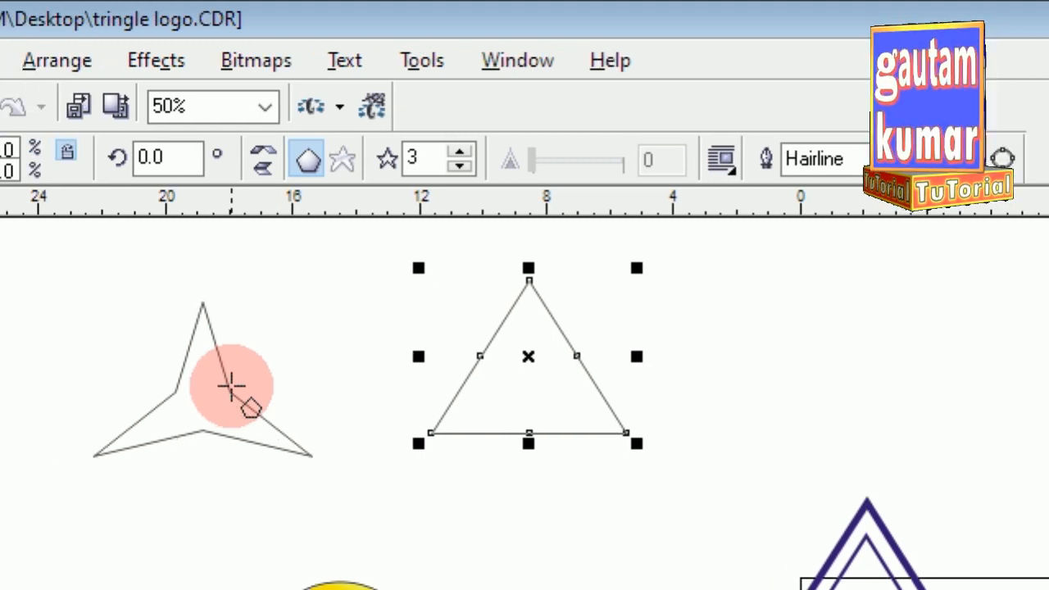
pyautogui.rightClick(514, 380)
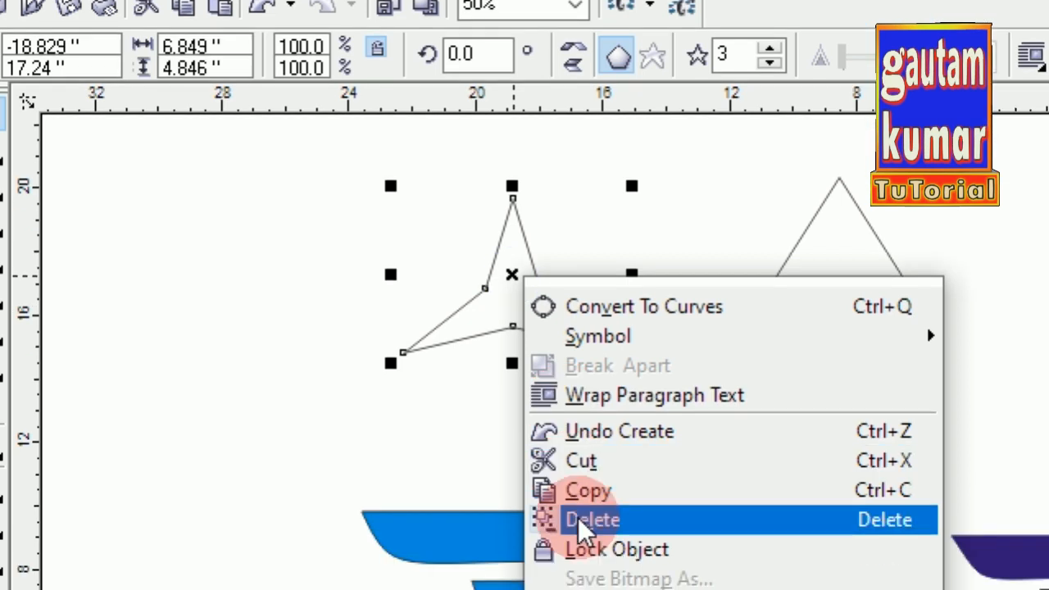
pyautogui.click(578, 517)
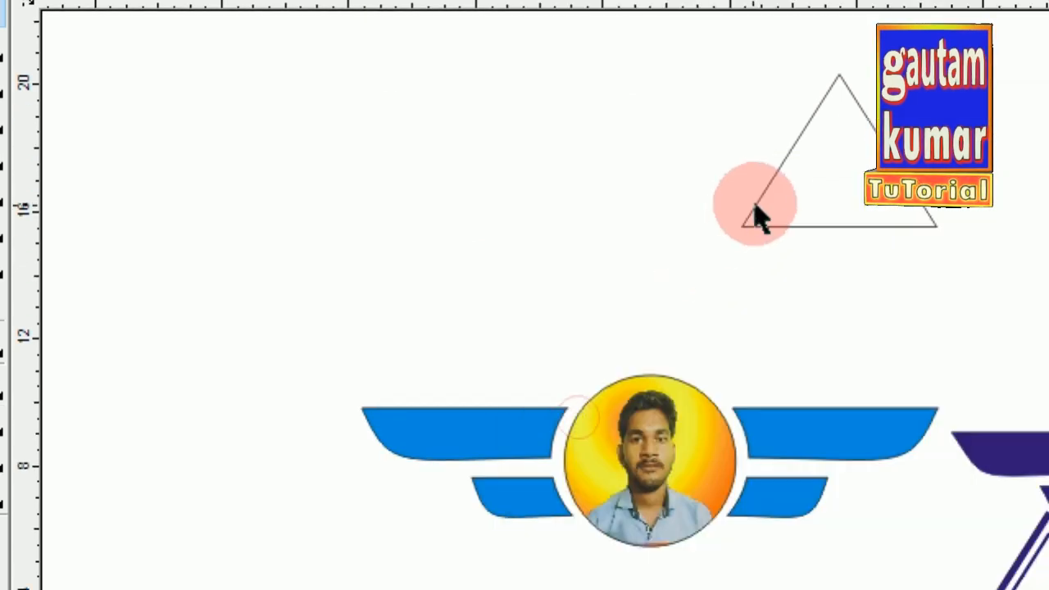
# Step: Move the triangle over the photo circle, enlarge it until its base lies below the lower wings, and roughly center it on the circle
pyautogui.moveTo(759, 198); pyautogui.dragTo(574, 369)
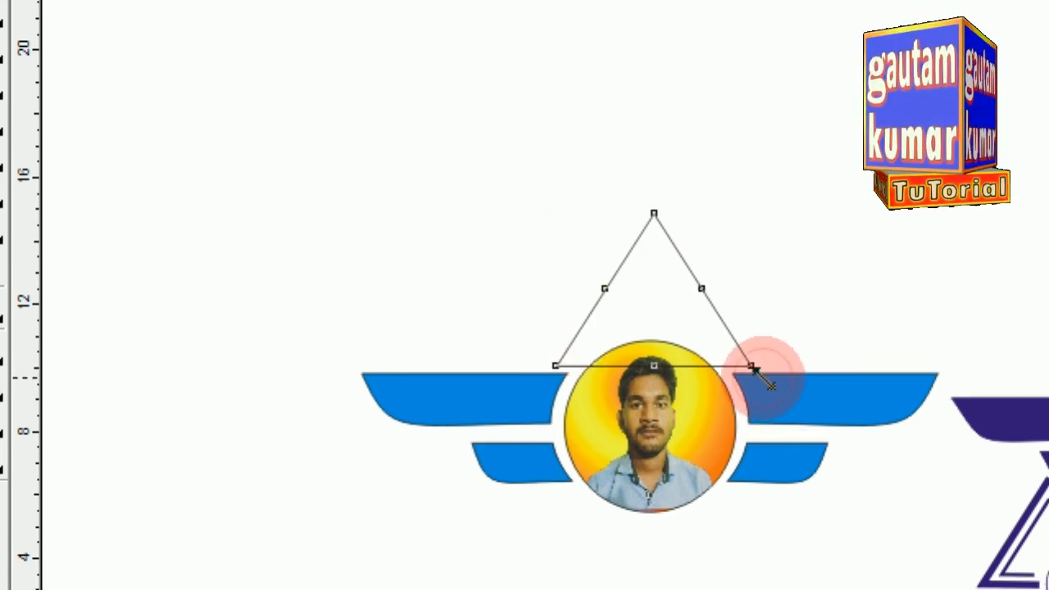
pyautogui.moveTo(755, 371); pyautogui.dragTo(949, 589)
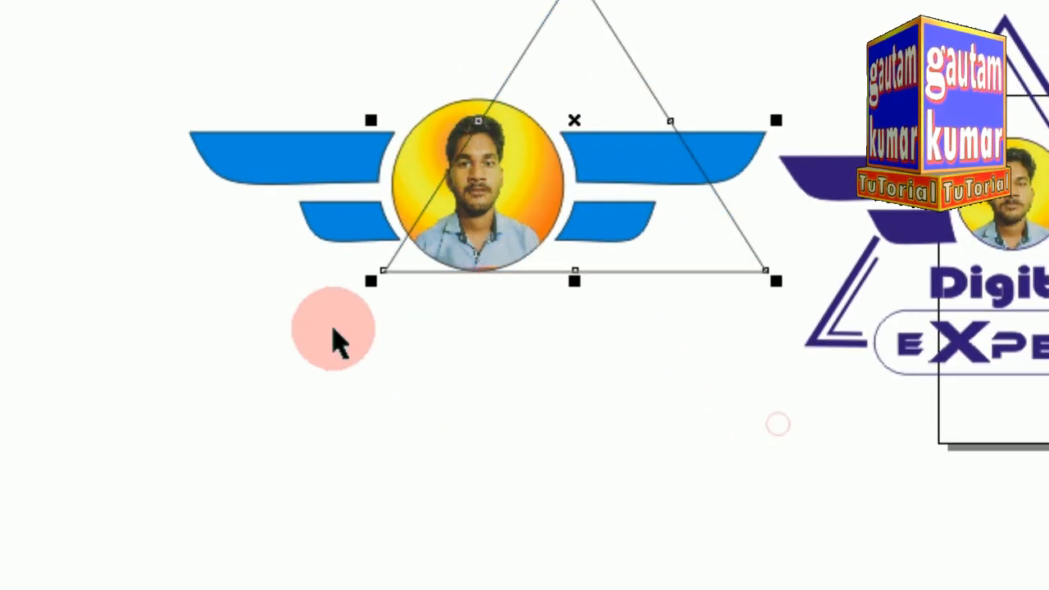
pyautogui.moveTo(373, 283); pyautogui.dragTo(275, 393)
pyautogui.moveTo(547, 169)
pyautogui.mouseDown()
pyautogui.moveTo(521, 149)
pyautogui.moveTo(522, 134)
pyautogui.moveTo(533, 133)
pyautogui.moveTo(532, 168)
pyautogui.mouseUp()
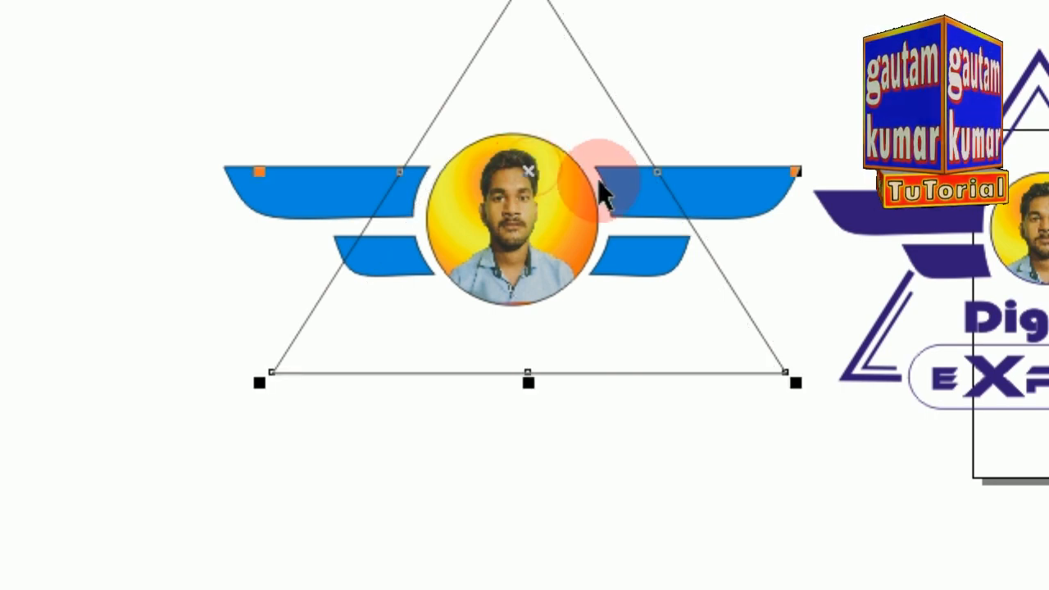